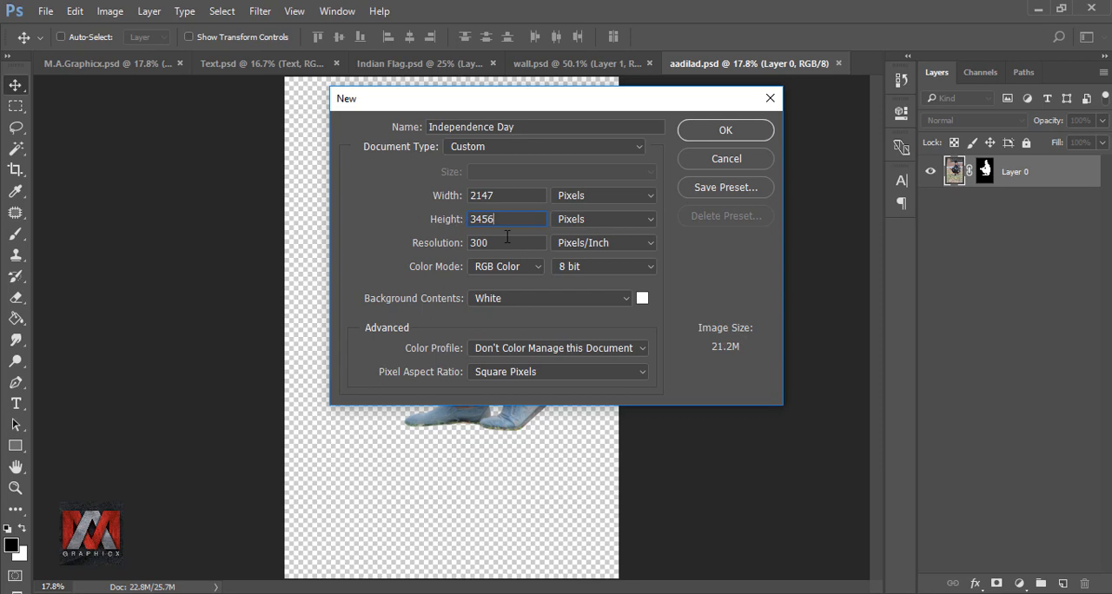
Step: Create the 2147 × 3456 pixel Independence Day document at 300 pixels/inch and place the wall from wall.psd in its lower-right corner
click(719, 132)
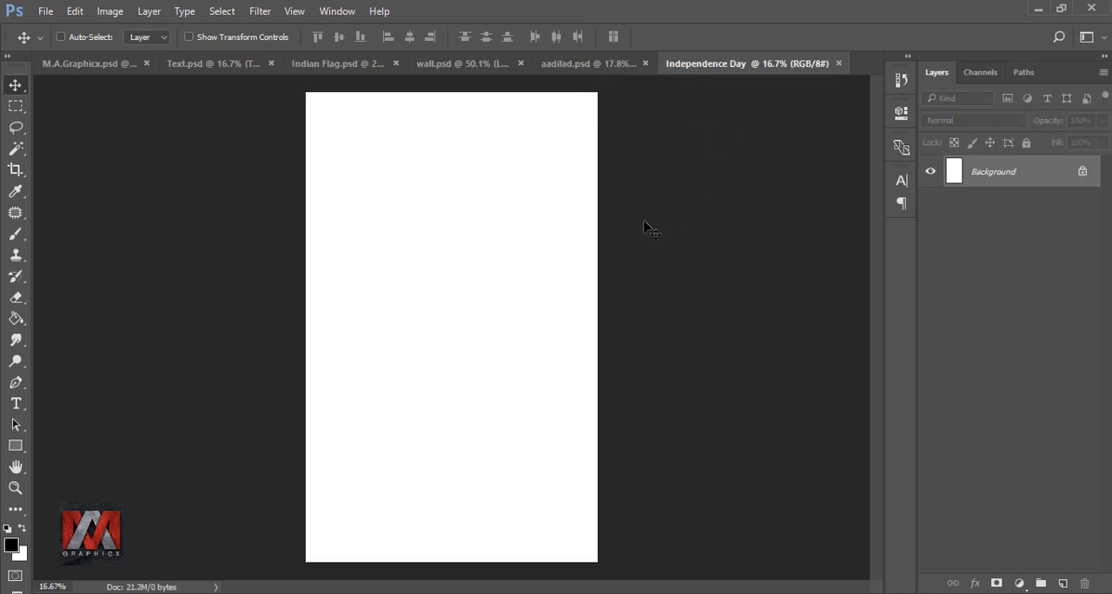
key(ctrl+0)
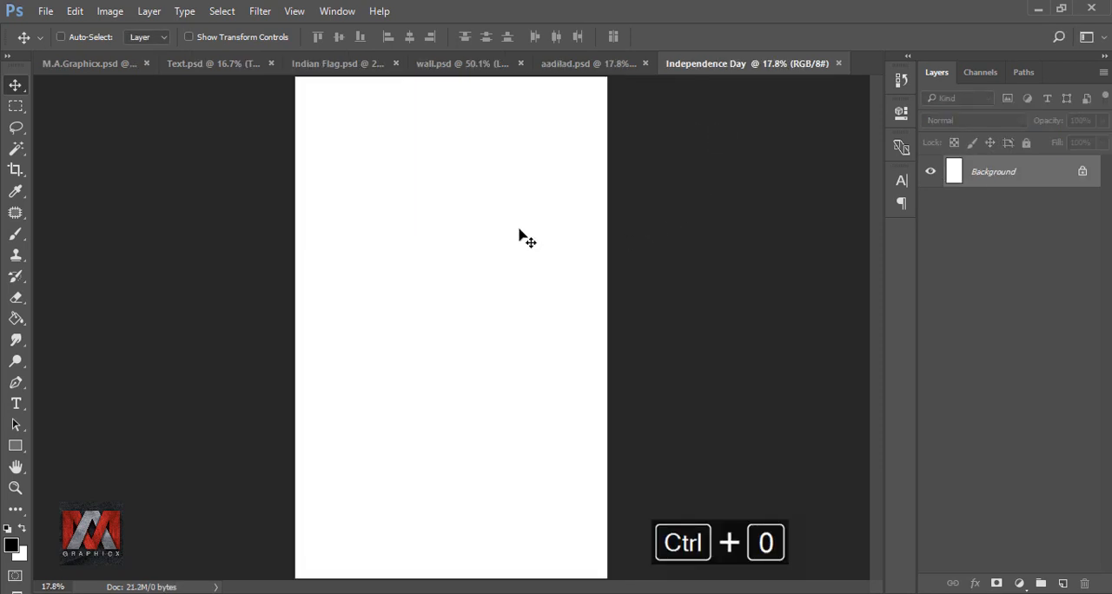
click(461, 64)
drag(513, 369, 551, 543)
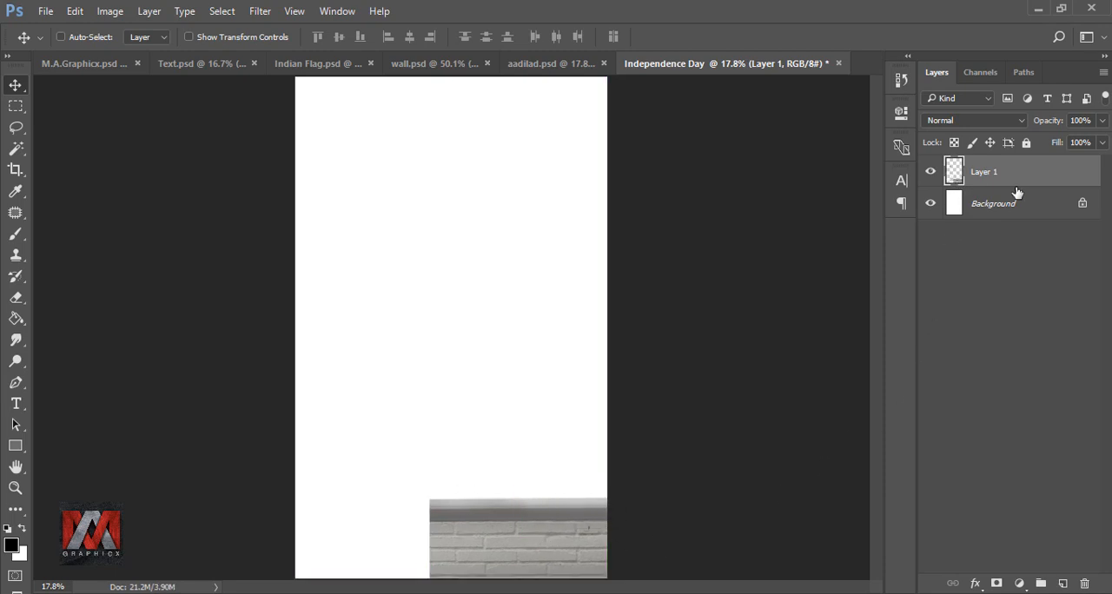
Step: Duplicate the wall layer, move the copy to the left of the original and flip it horizontally
key(ctrl+j)
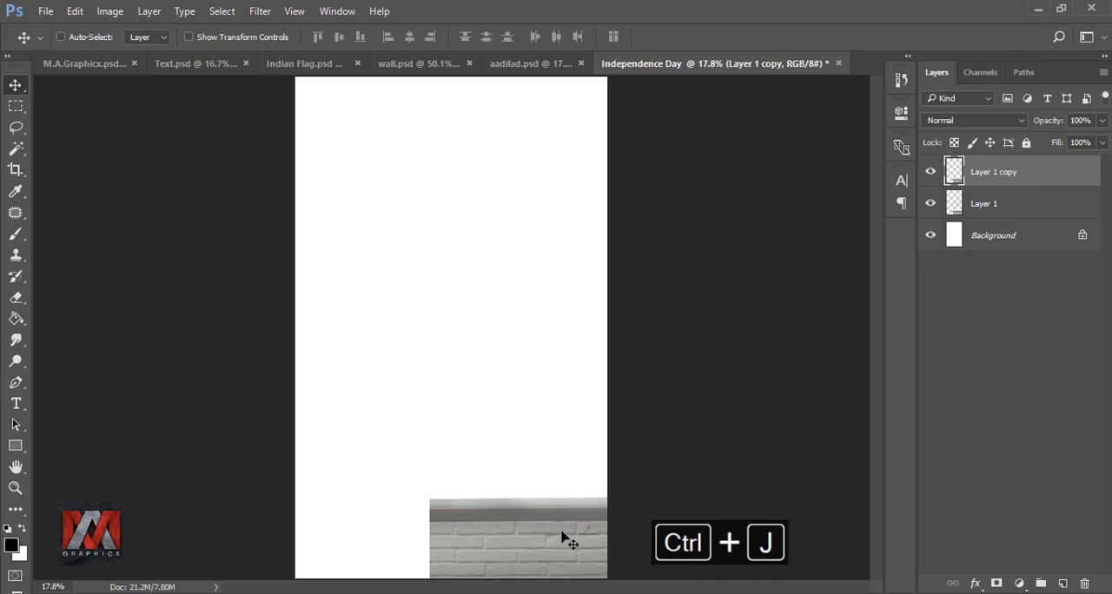
drag(567, 540, 402, 532)
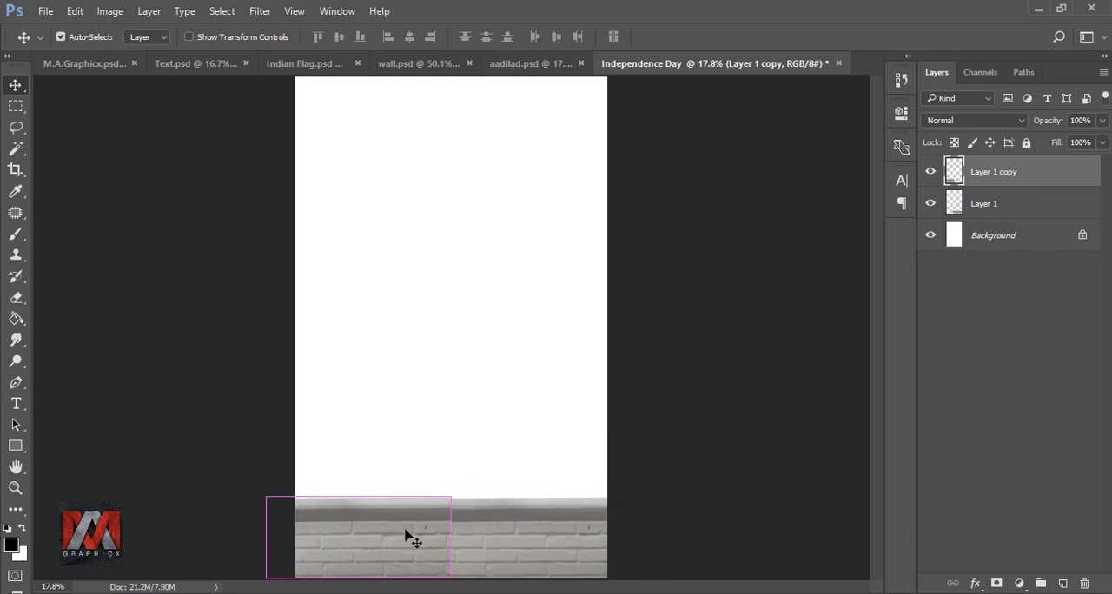
key(ctrl+t)
right_click(405, 531)
click(543, 502)
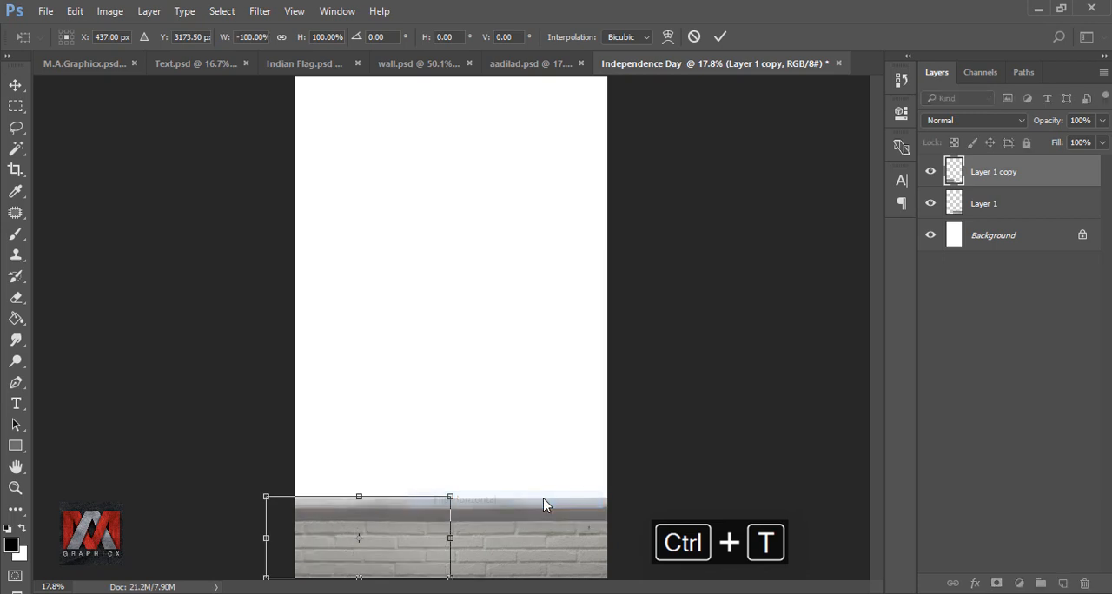
Step: Narrow the wall copy to about 19% width with its outer top corner slanted down, and shift the original wall right to meet it
drag(270, 539, 416, 539)
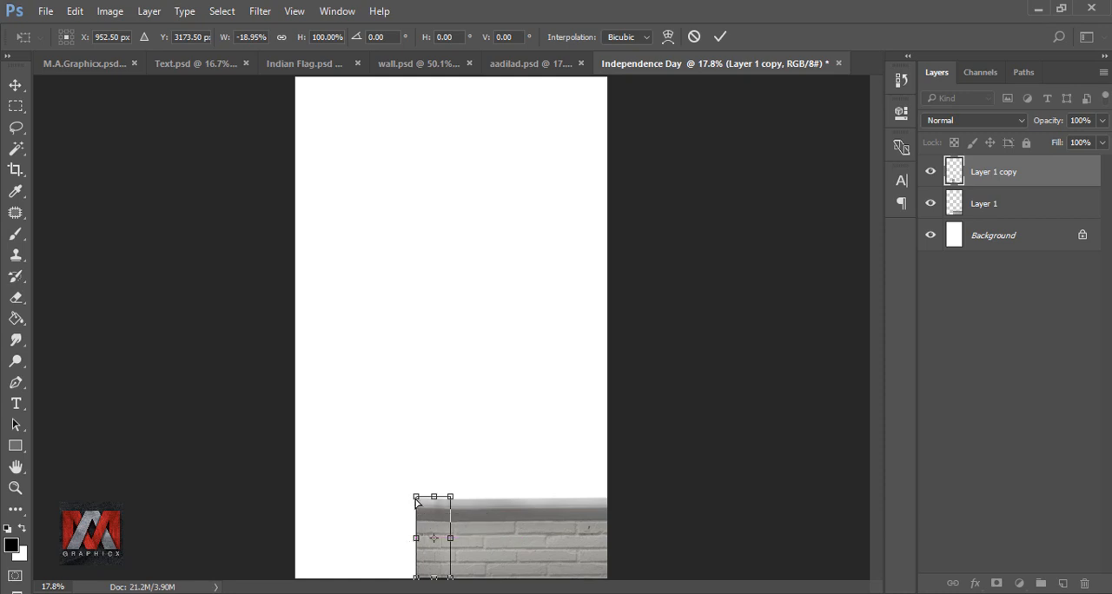
drag(418, 502, 418, 522)
click(721, 37)
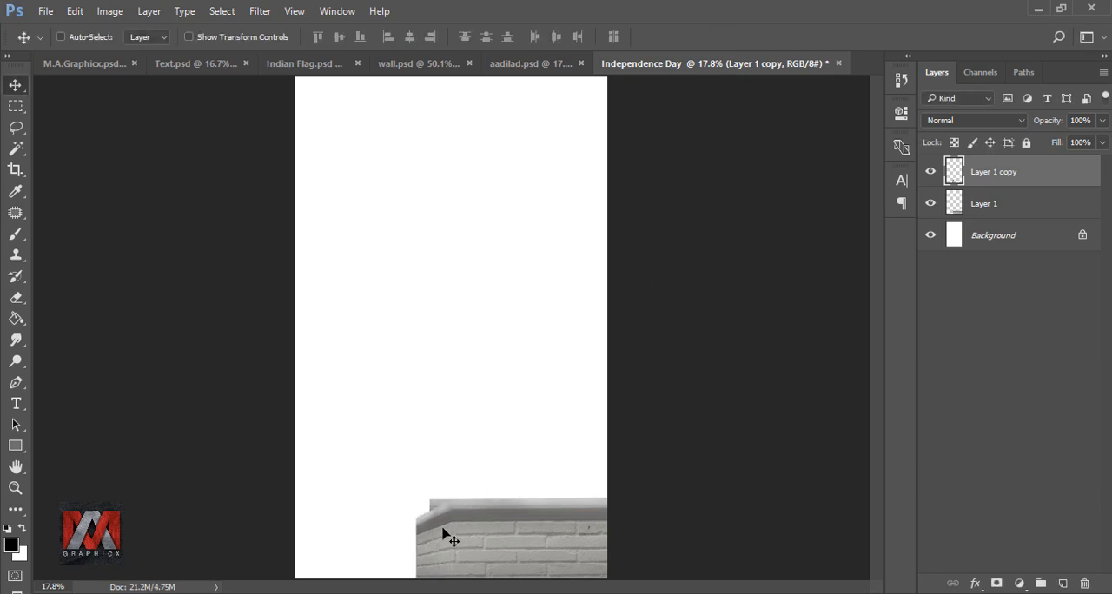
click(954, 204)
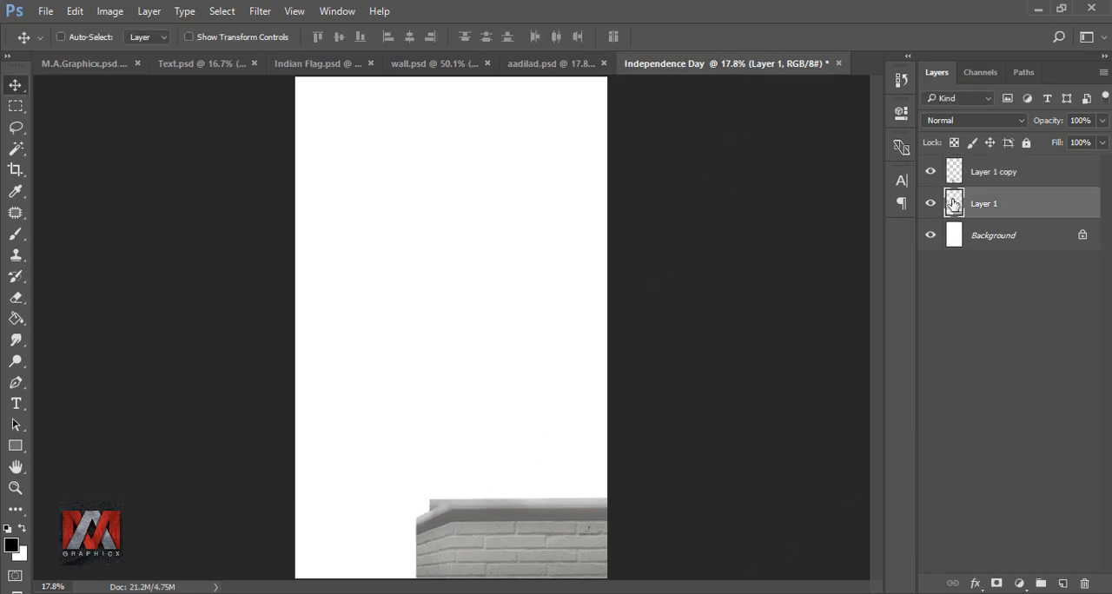
drag(547, 532, 563, 530)
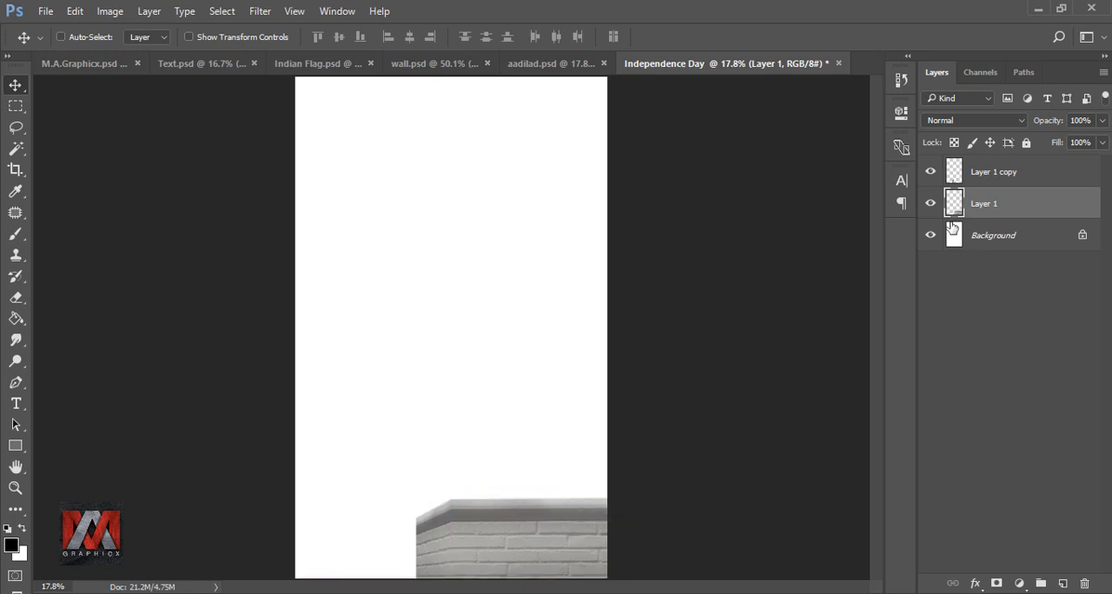
Step: Add a new layer directly above the Background and fill it with the blue colour 03a1d2
click(953, 231)
click(1063, 584)
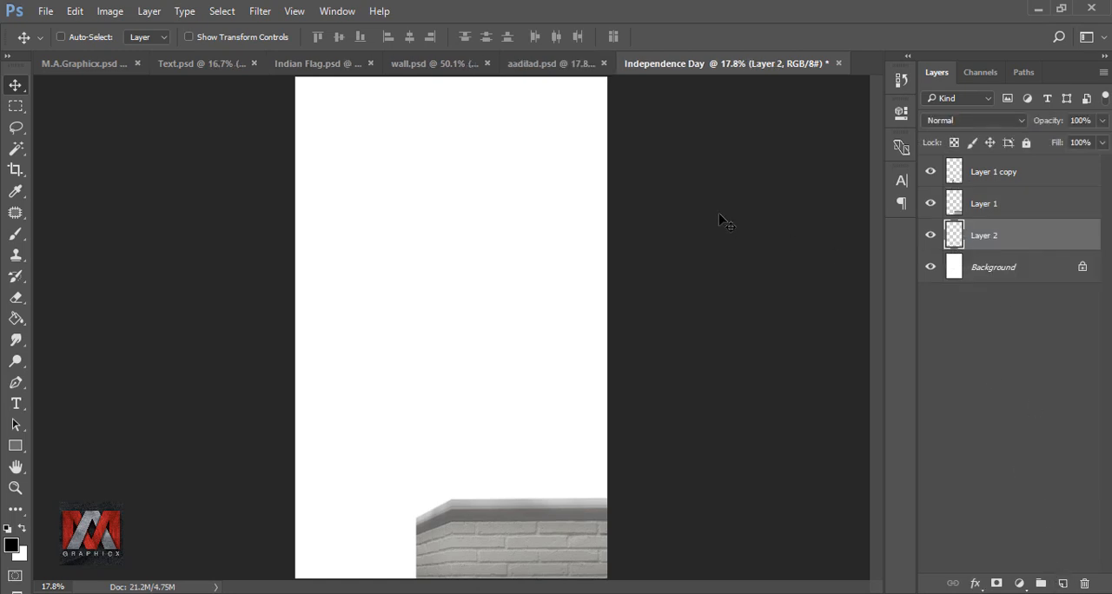
key(shift+F5)
click(940, 205)
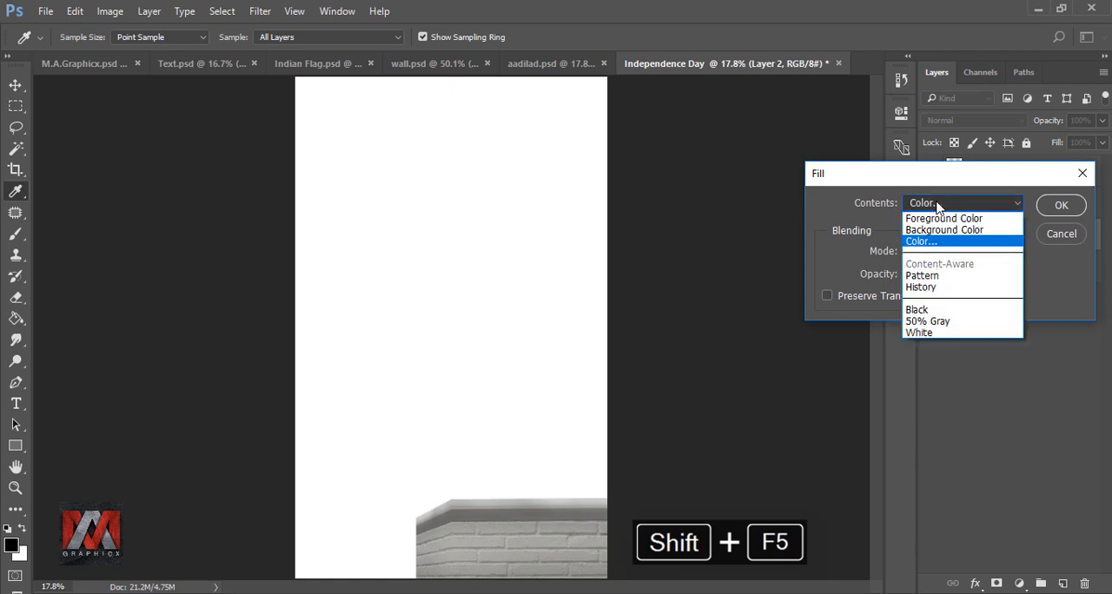
click(969, 240)
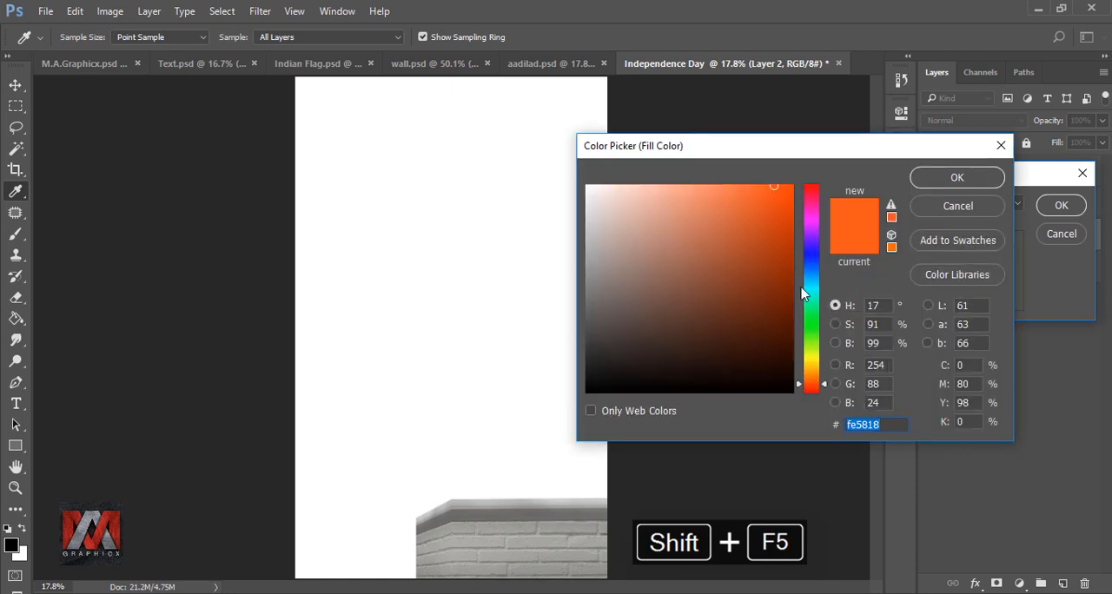
text(0)
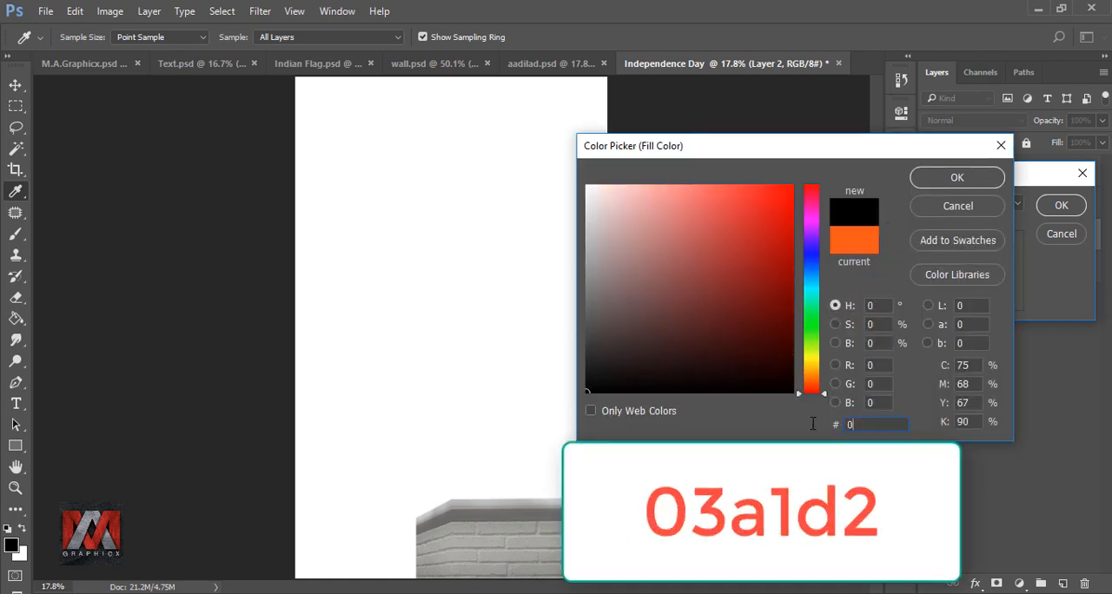
text(3a1d2)
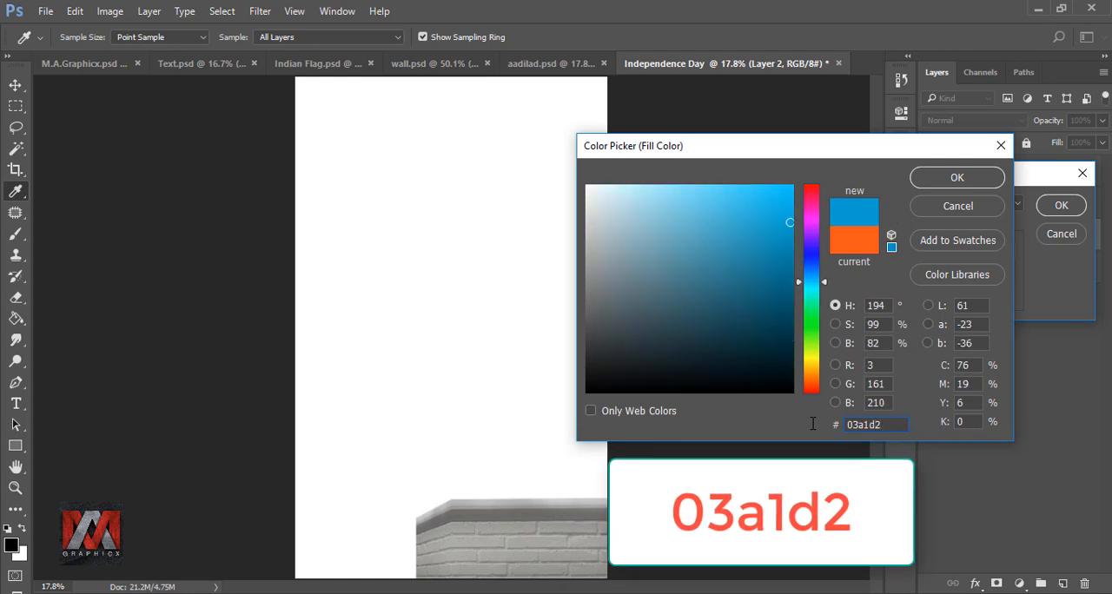
click(956, 178)
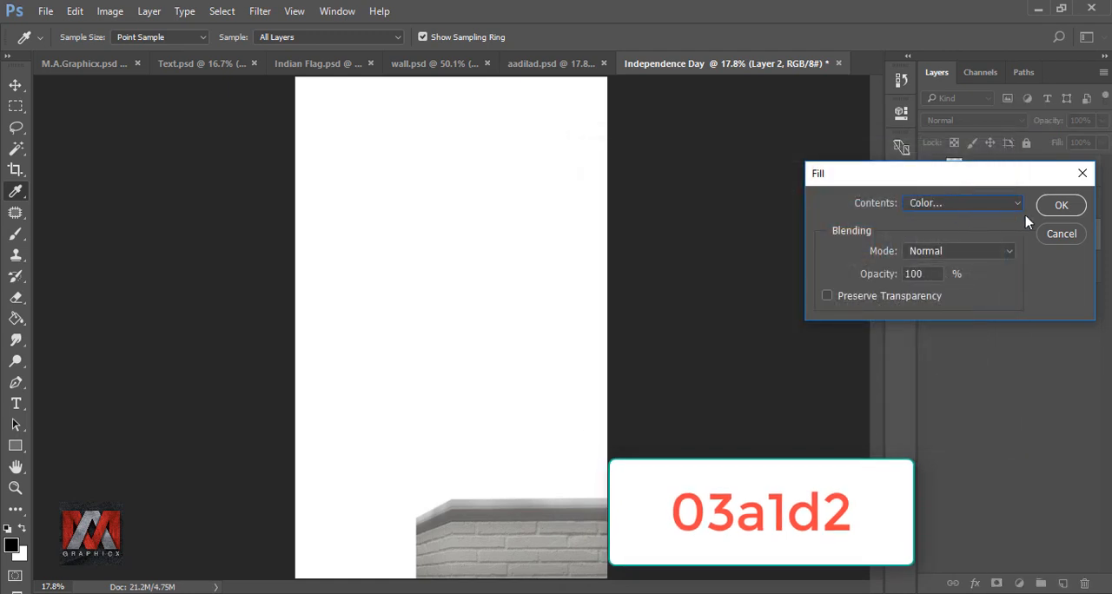
click(1057, 209)
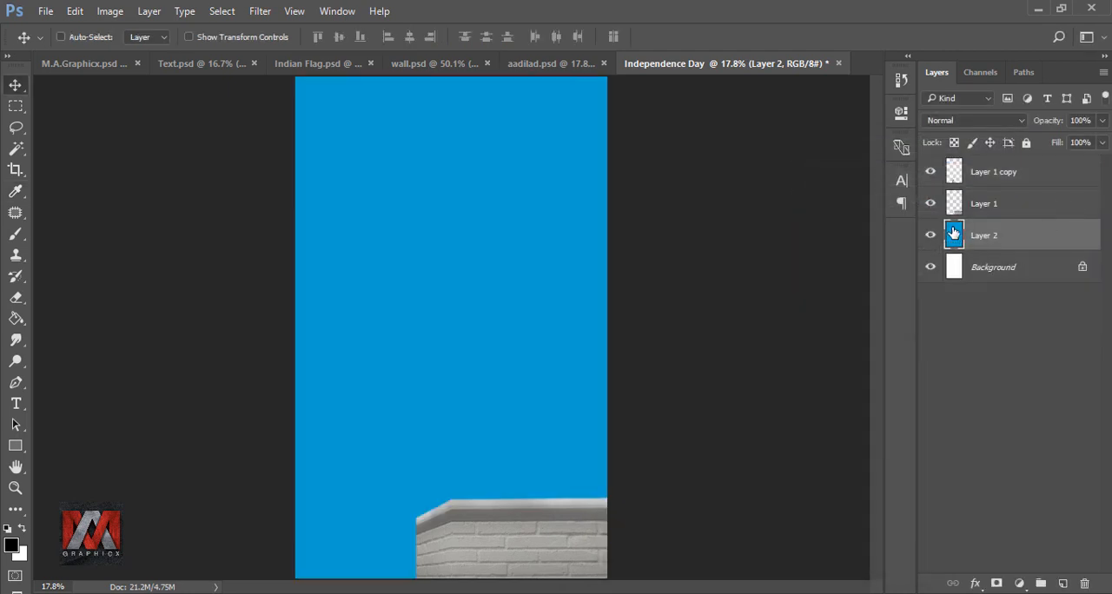
Step: Add another layer above the blue one and fill it with the cream colour f2f1ce
click(1062, 582)
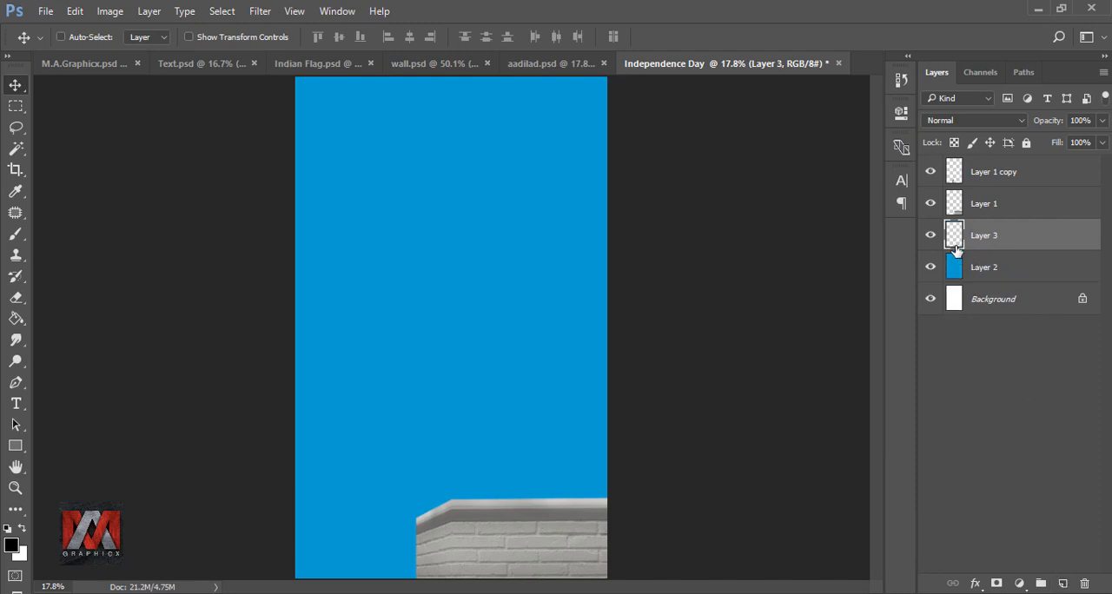
key(shift+F5)
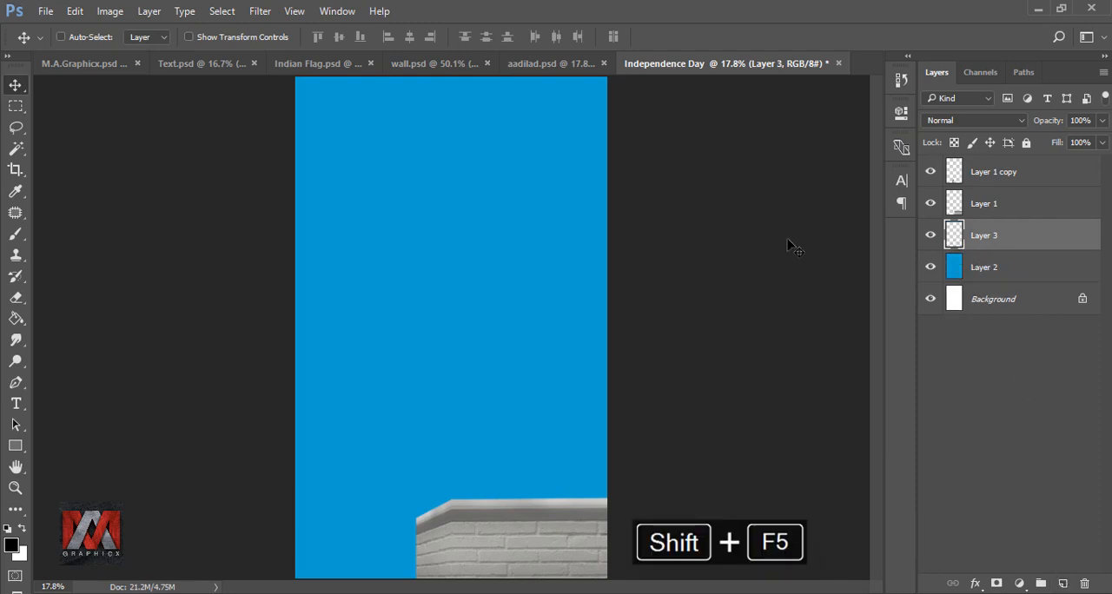
click(944, 204)
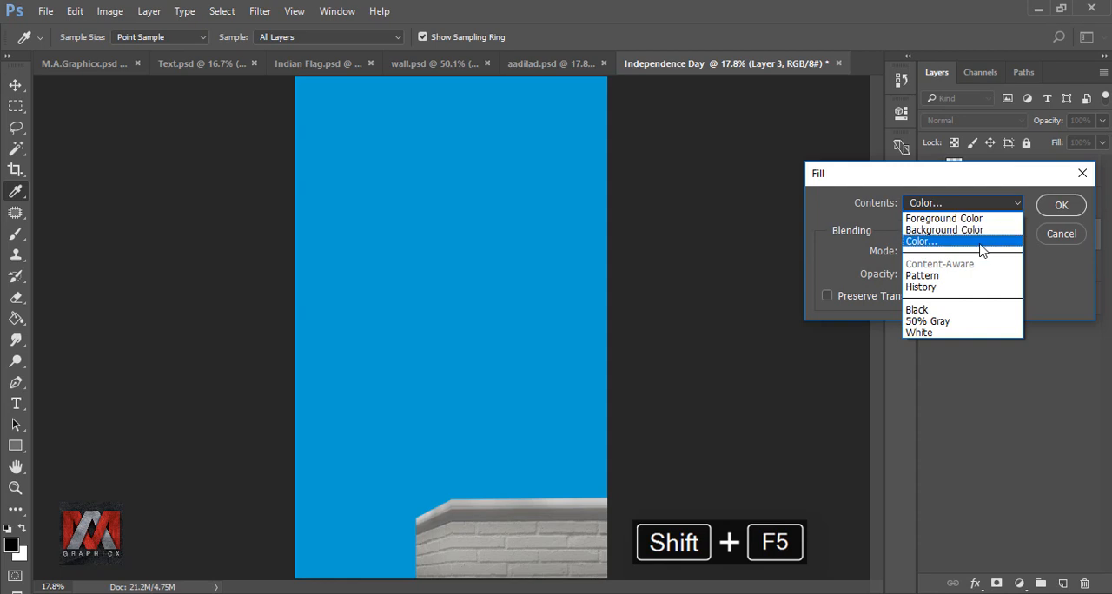
click(975, 243)
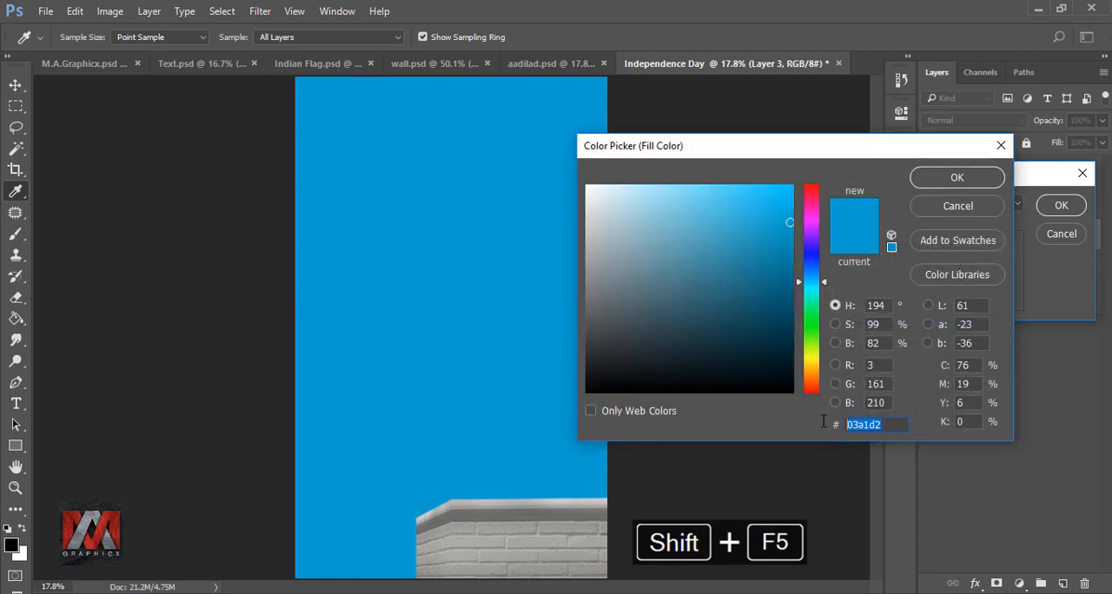
text(f2)
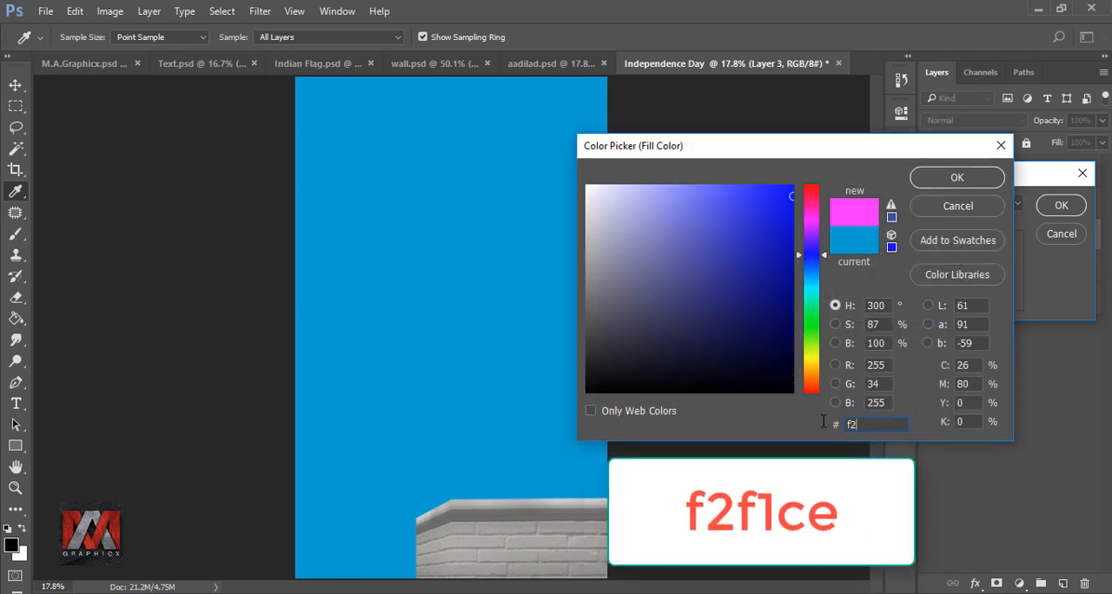
text(f1ce)
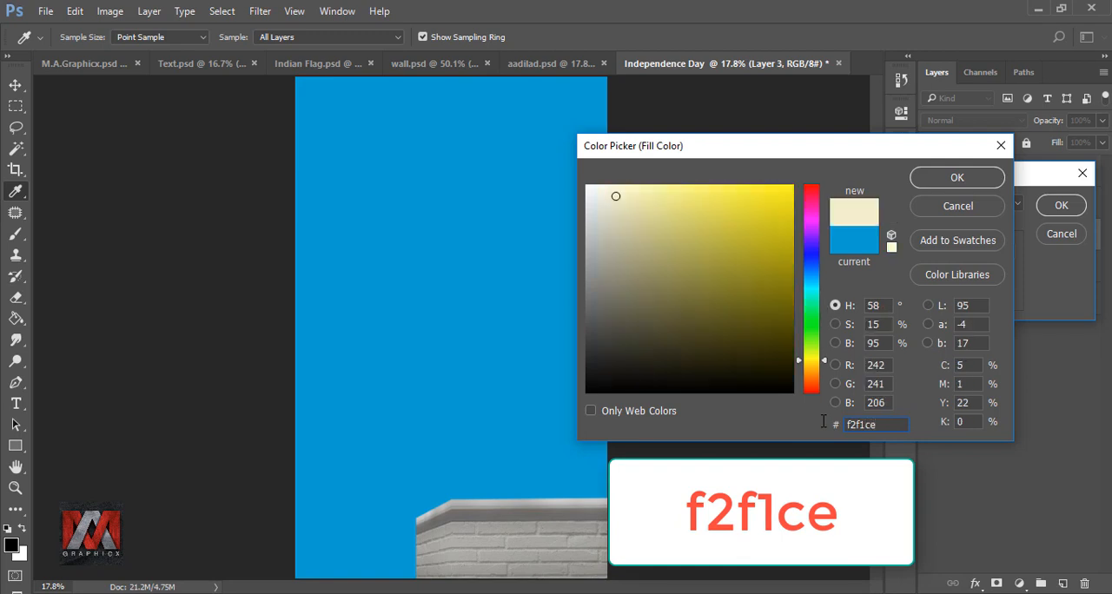
click(958, 178)
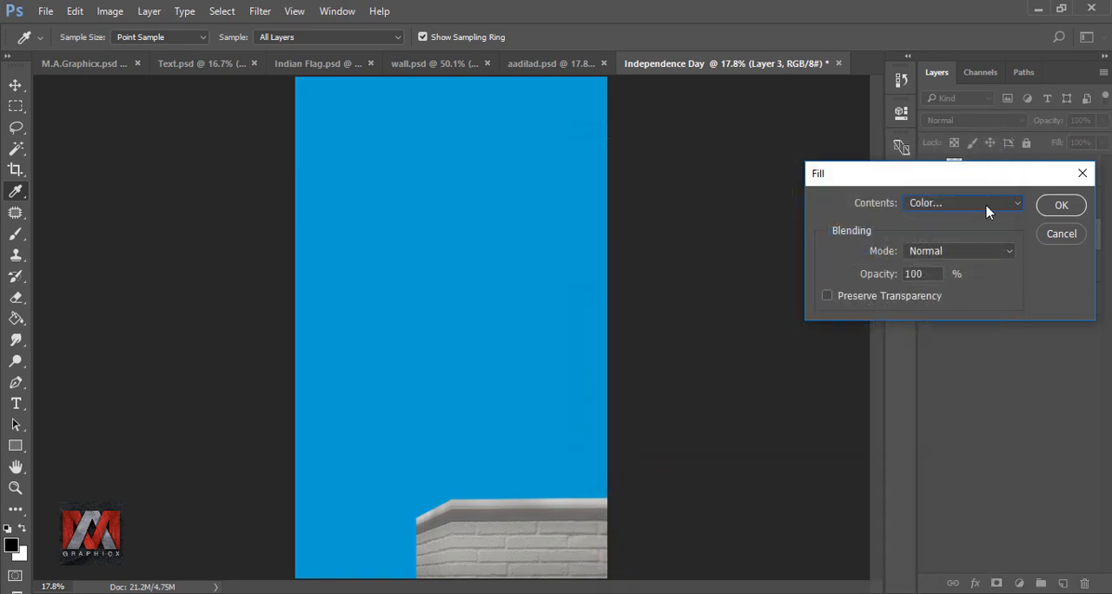
click(1062, 205)
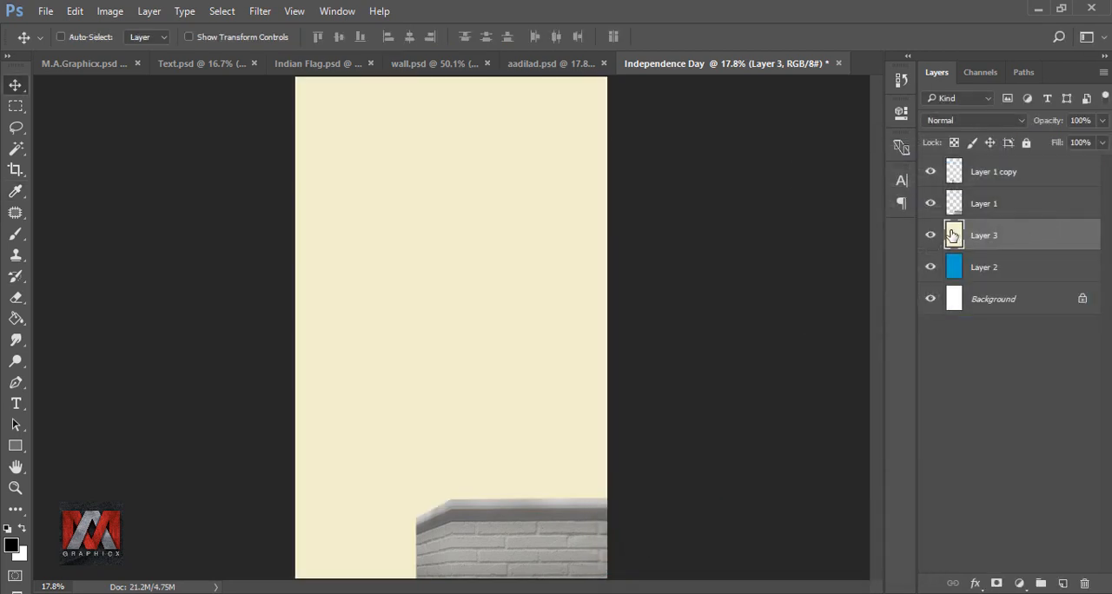
Step: Add a mask to the cream layer and draw a vertical black-to-white gradient on it from the upper canvas down to the wall's top
click(997, 583)
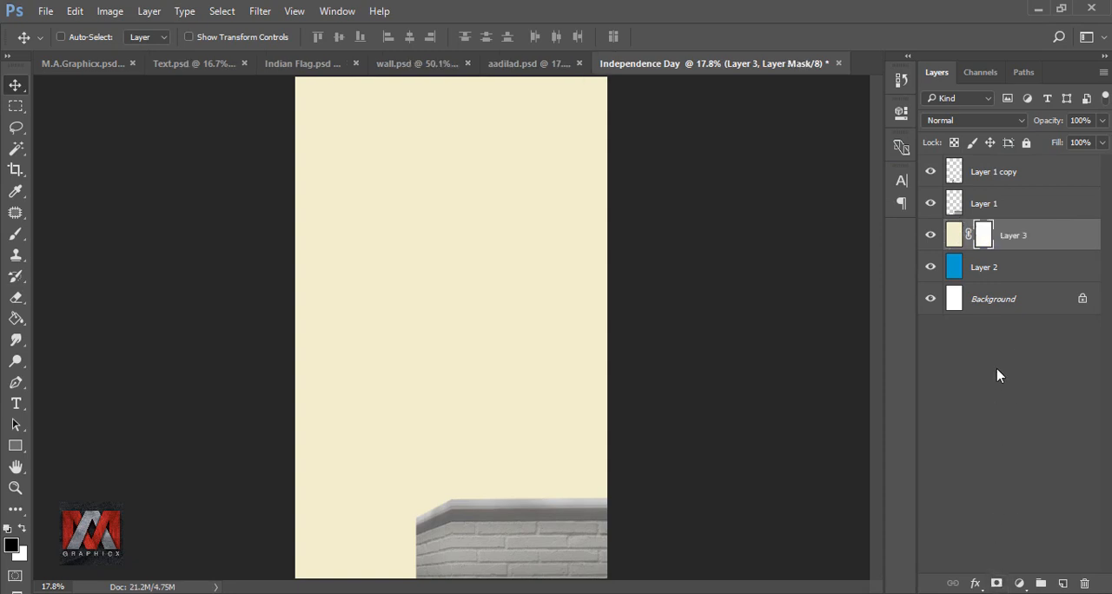
click(15, 318)
click(102, 325)
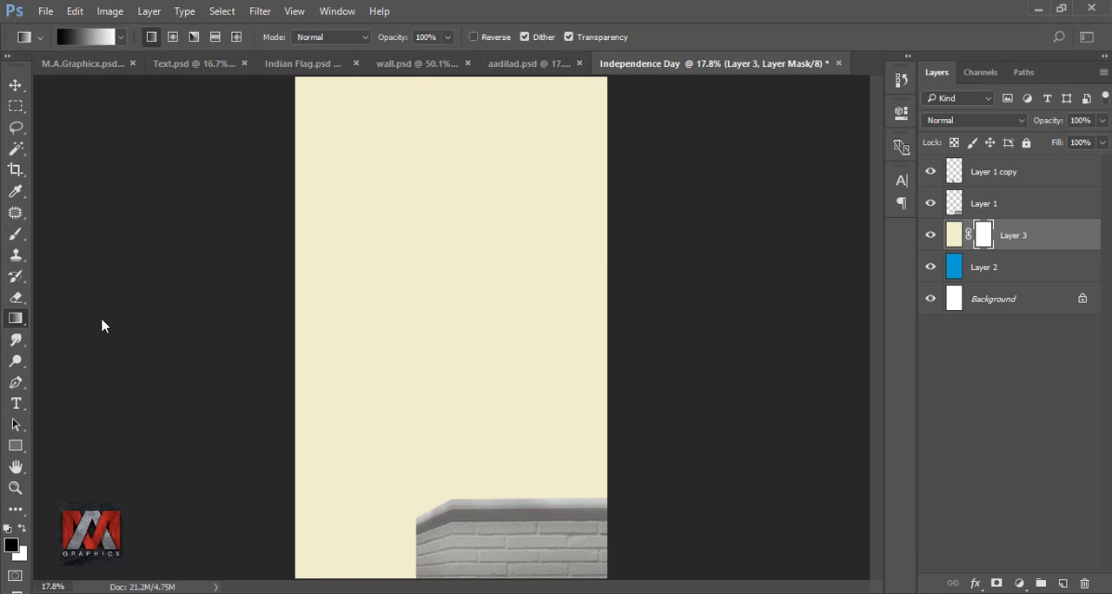
drag(459, 223, 460, 493)
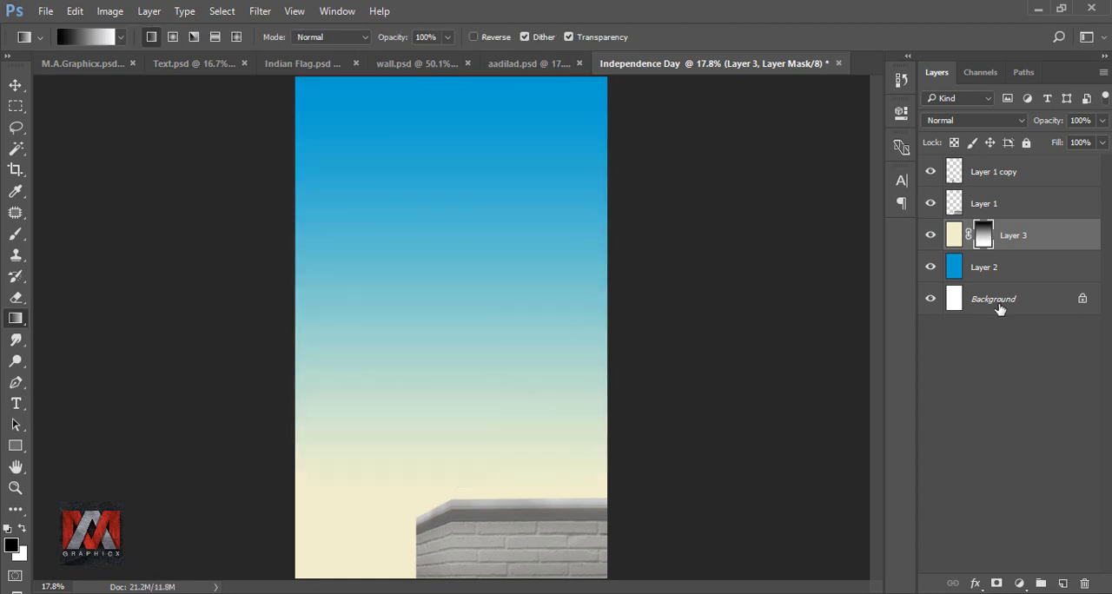
click(932, 237)
click(932, 236)
Step: Bring the crouching man cutout from aadilad.psd into the Independence Day document, above the cream layer and on top of the wall
click(954, 236)
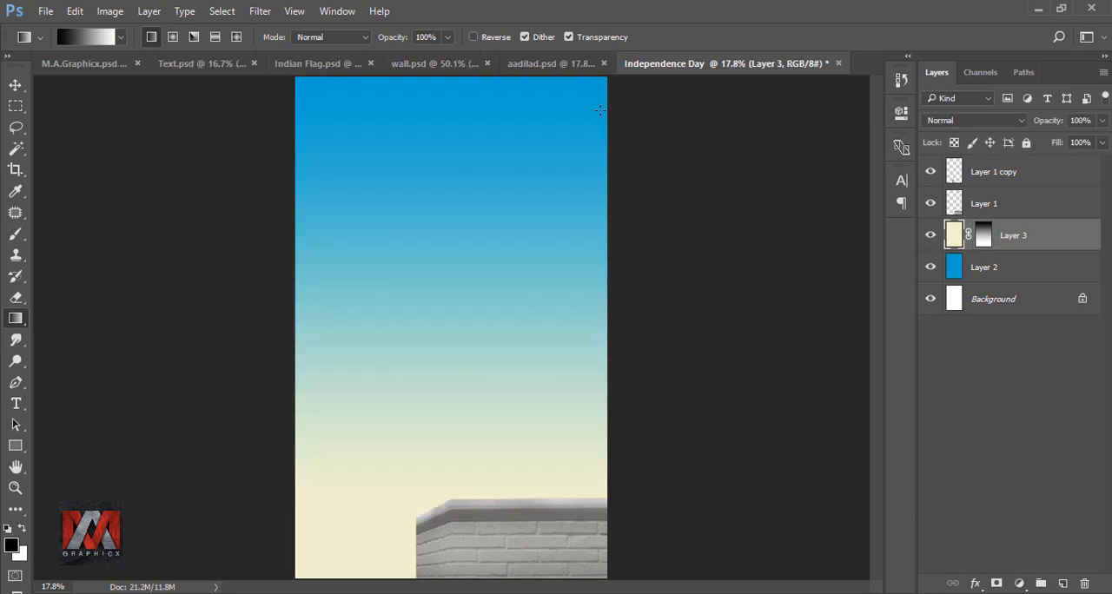
click(557, 65)
click(16, 84)
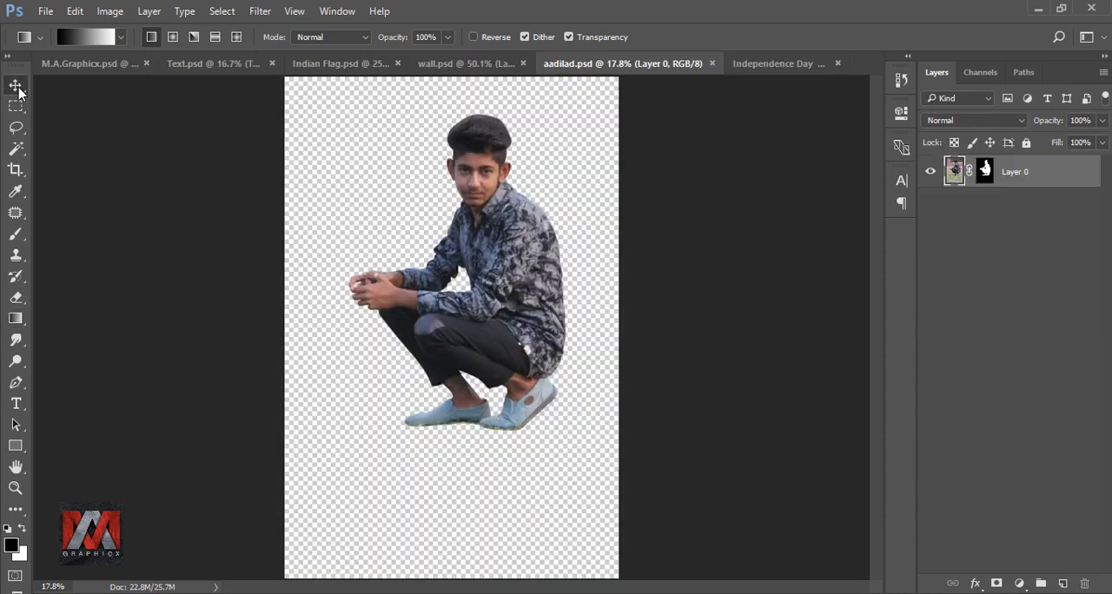
drag(516, 252, 539, 334)
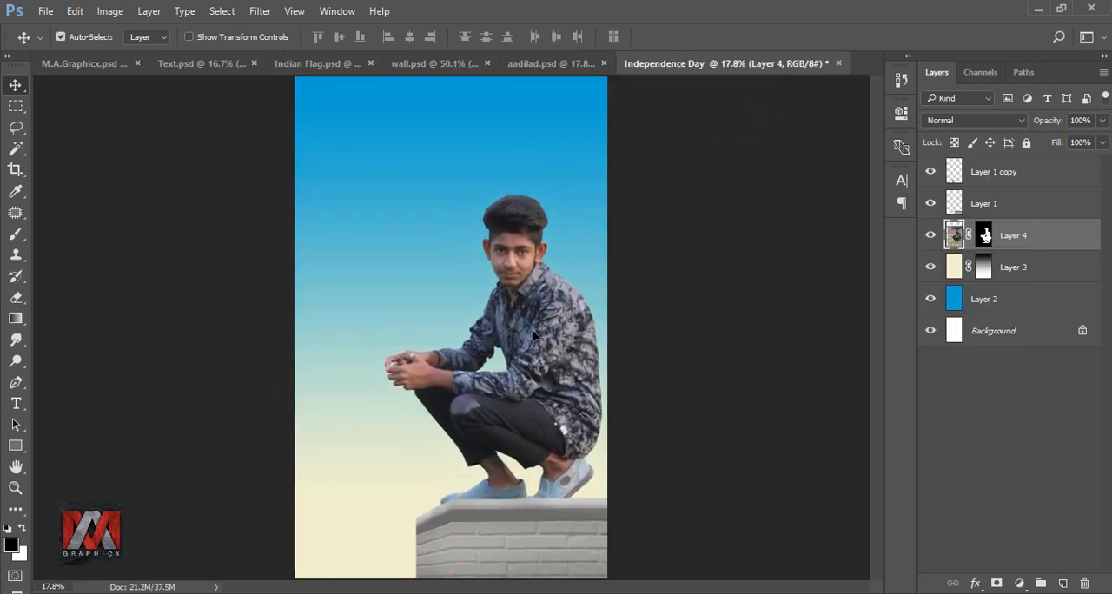
Step: Scale the man down to about 74% and position him so that his feet rest on the wall's top edge
key(ctrl+t)
drag(653, 159, 526, 261)
drag(488, 350, 544, 310)
key(Left)
key(Left)
key(Left)
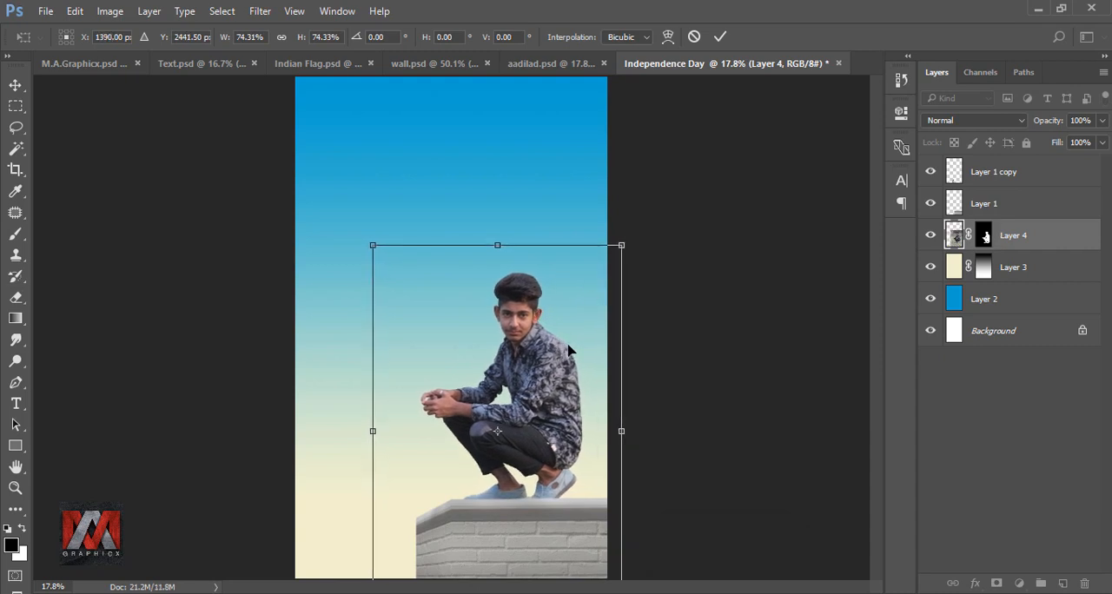
click(719, 36)
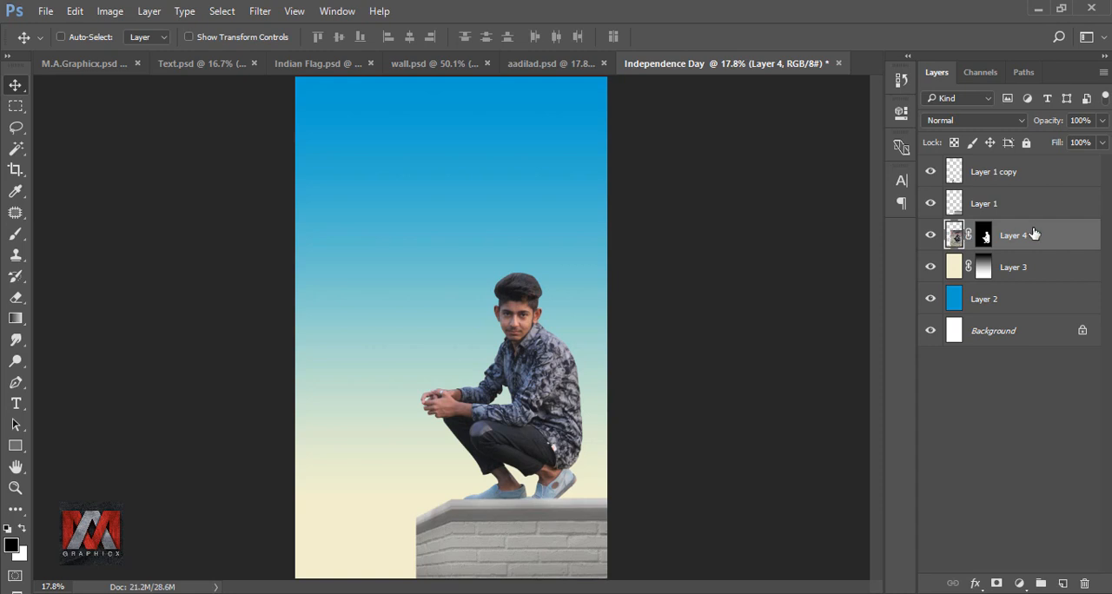
Step: Duplicate the man's layer, hide the original and convert the copy to a smart object
key(ctrl+j)
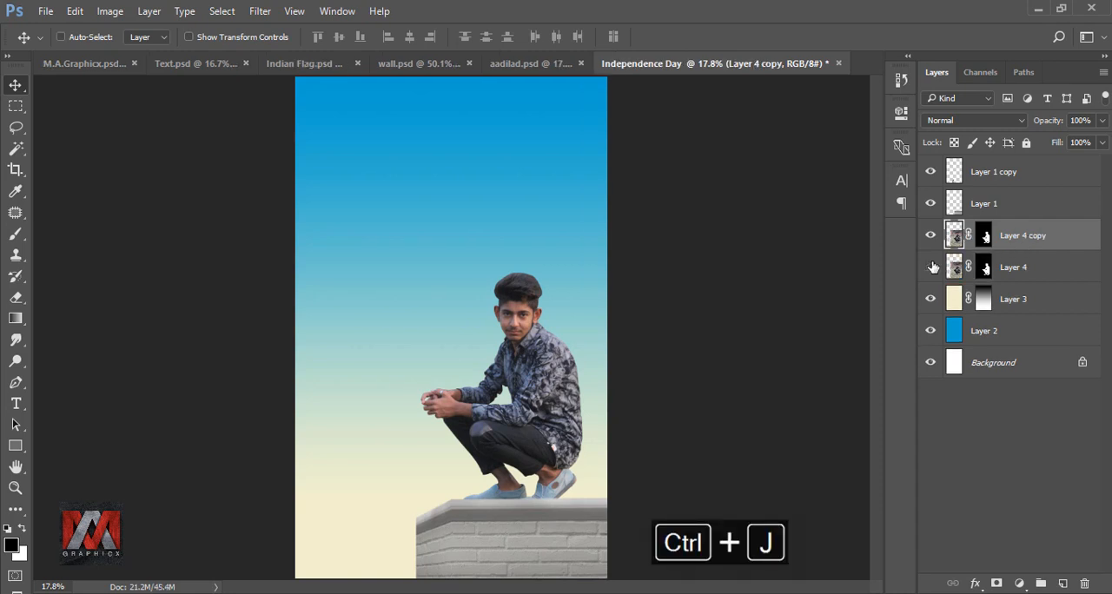
right_click(1022, 241)
click(878, 288)
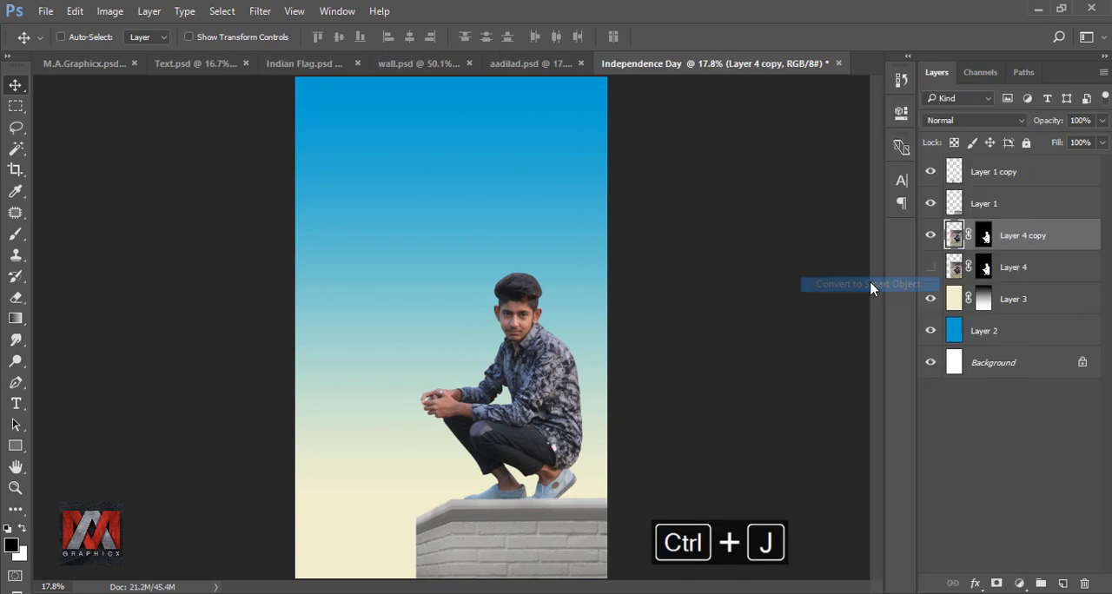
Step: Rasterize the smart object copy of the man and set up the Smudge tool with the 65 px textured brush
right_click(1002, 240)
click(794, 363)
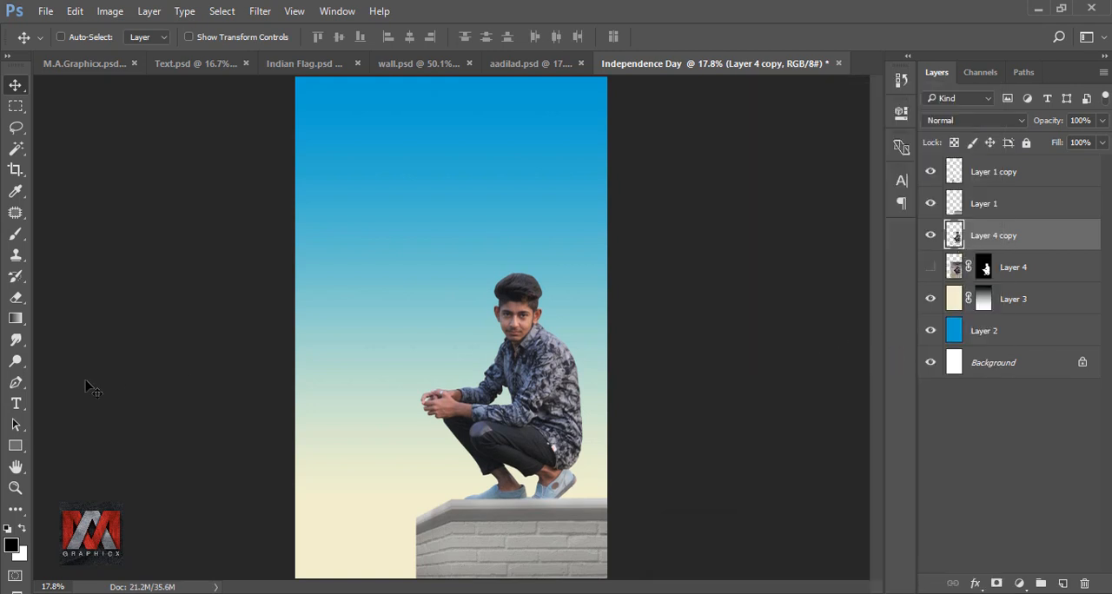
mouse_move(16, 340)
mouse_down()
mouse_move(90, 356)
mouse_move(98, 376)
mouse_up()
click(69, 38)
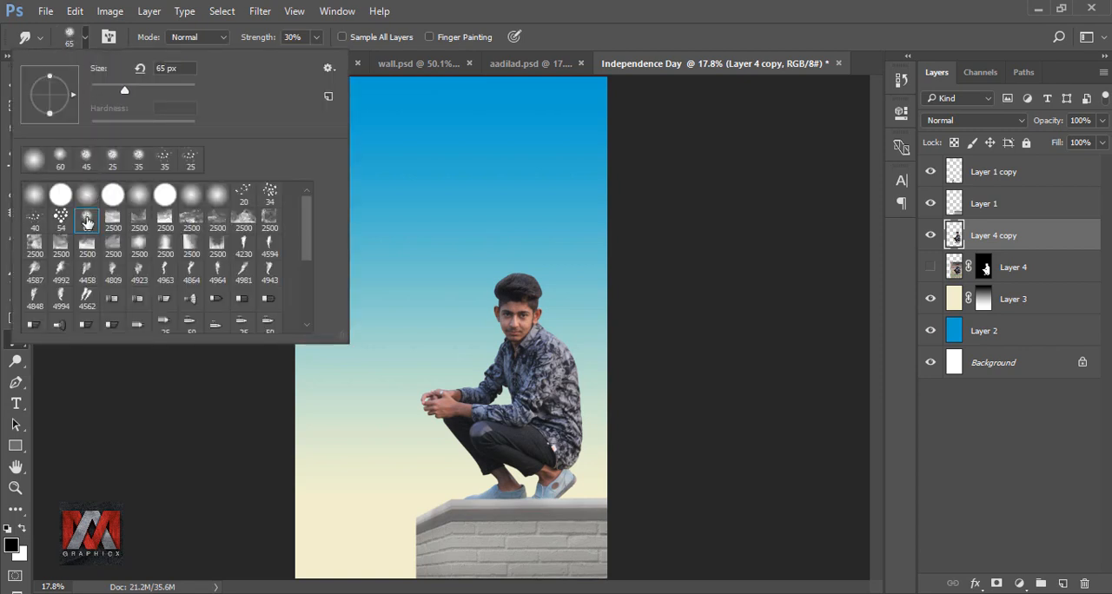
click(558, 39)
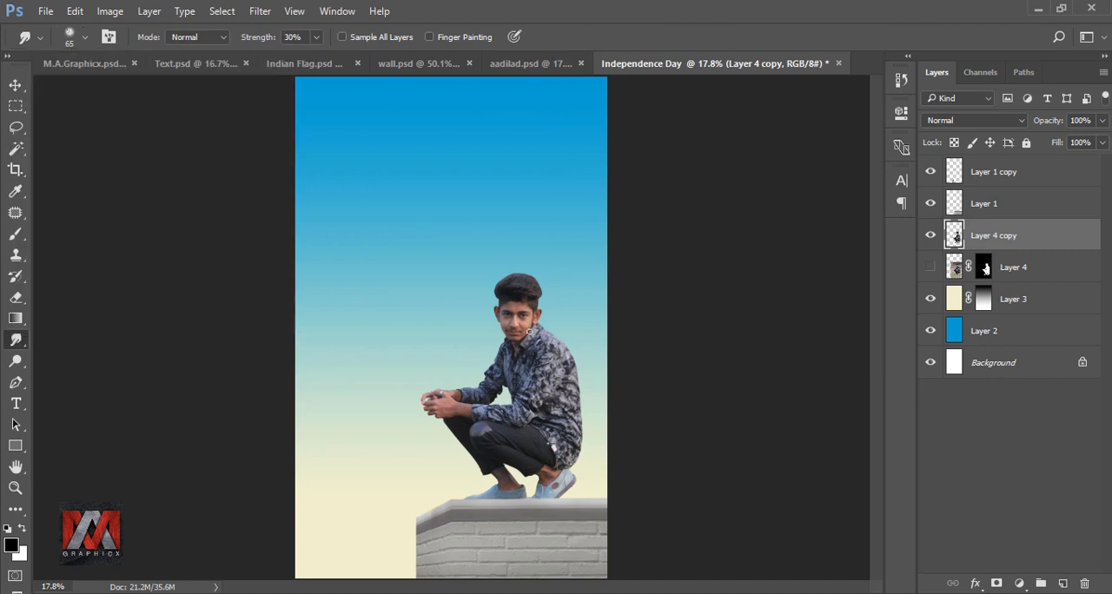
Step: Select the pixels of the man's copied layer and set the smudge brush to 40 px with 23% strength
scroll(530, 331, up, 3)
scroll(542, 328, up, 5)
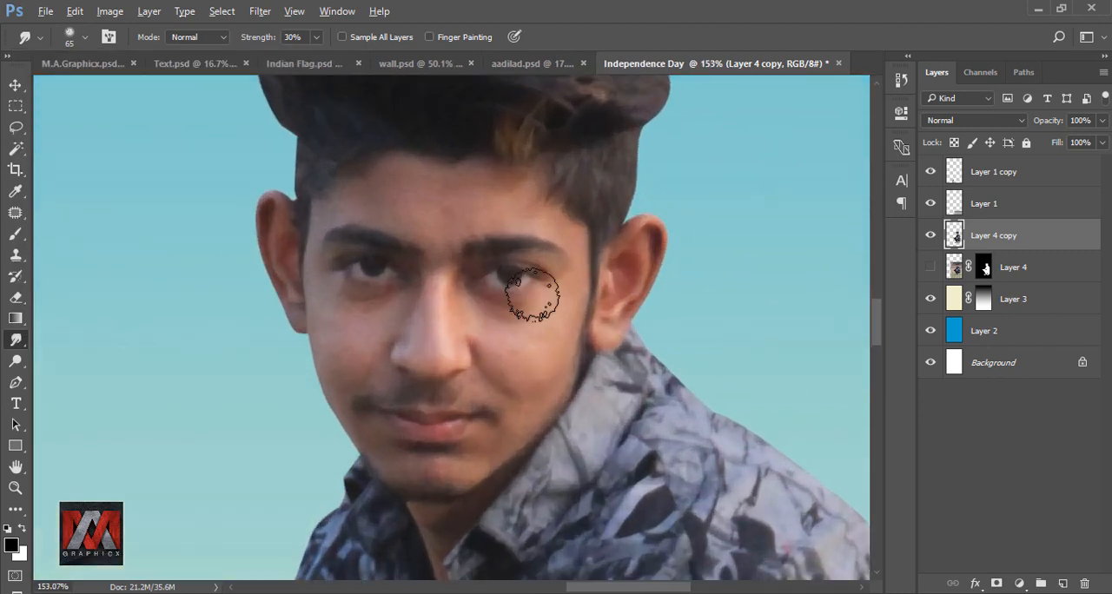
right_click(956, 235)
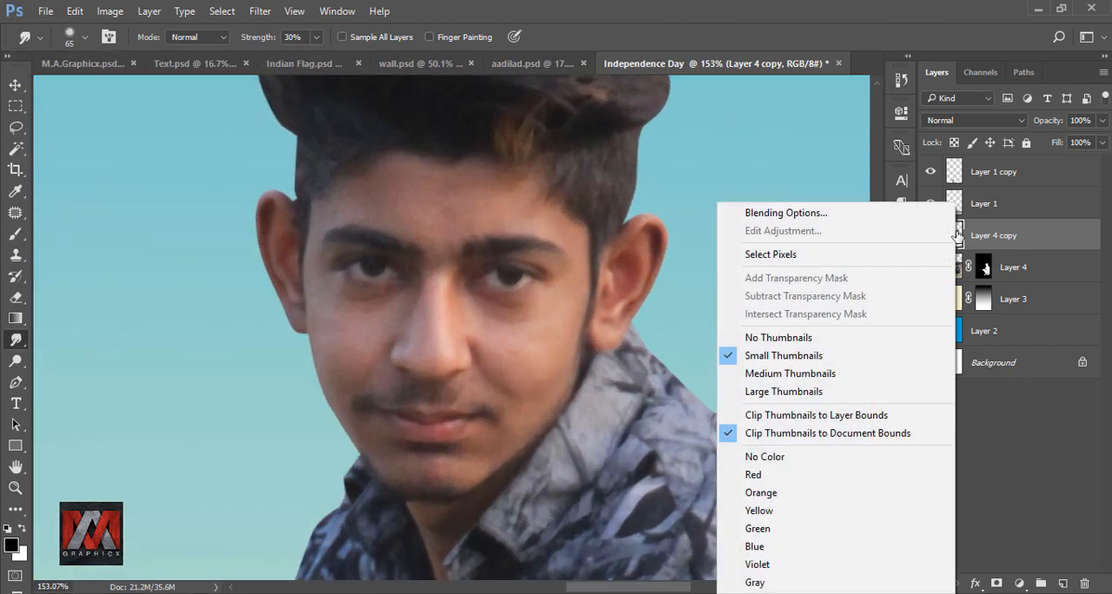
click(830, 258)
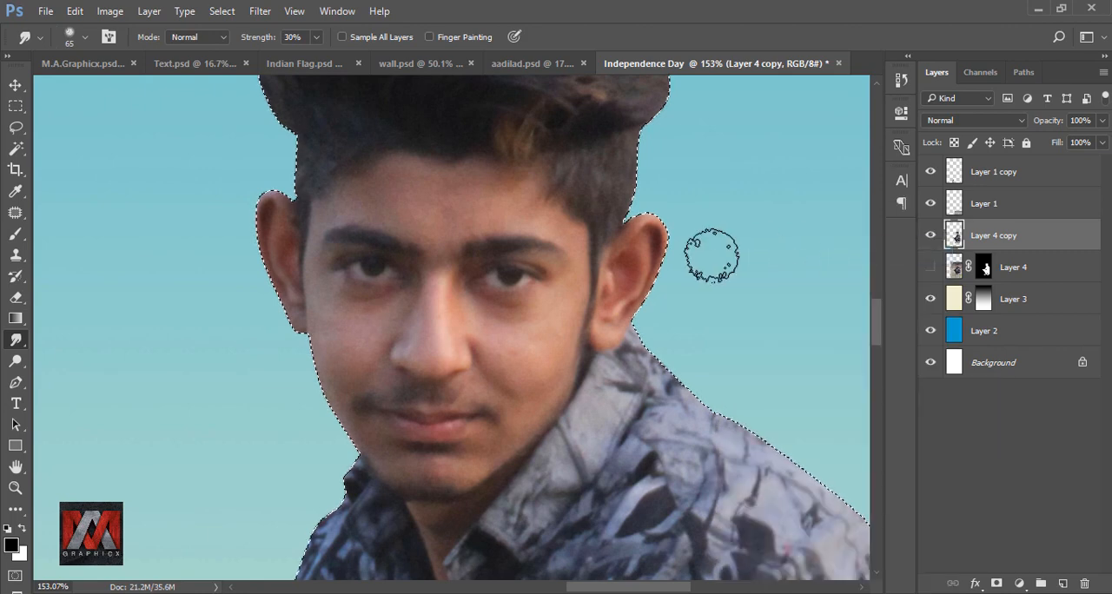
key(bracketleft)
key(bracketleft)
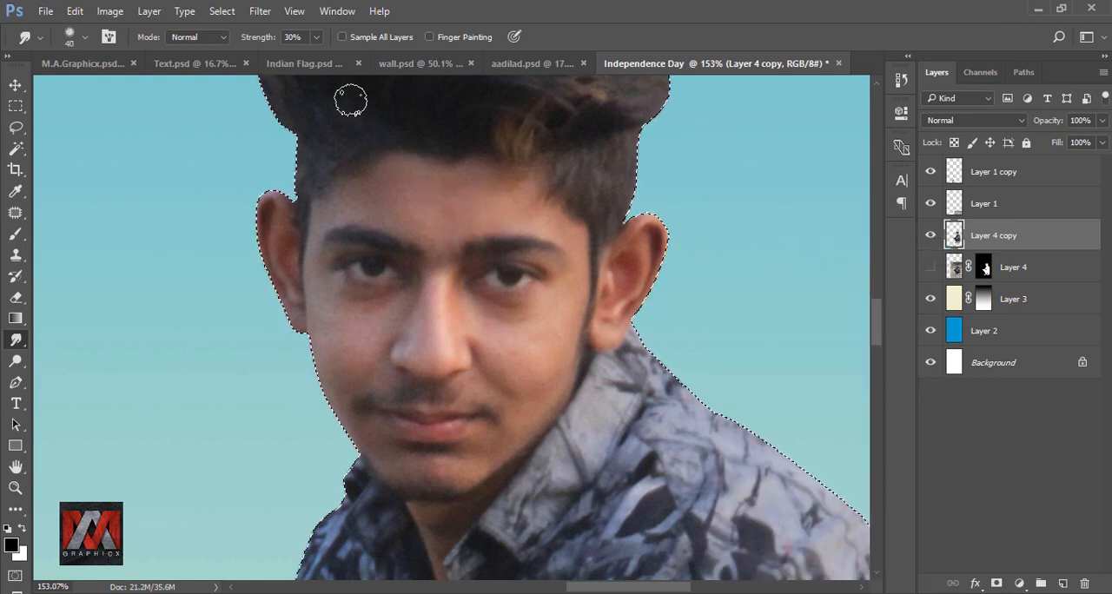
click(316, 36)
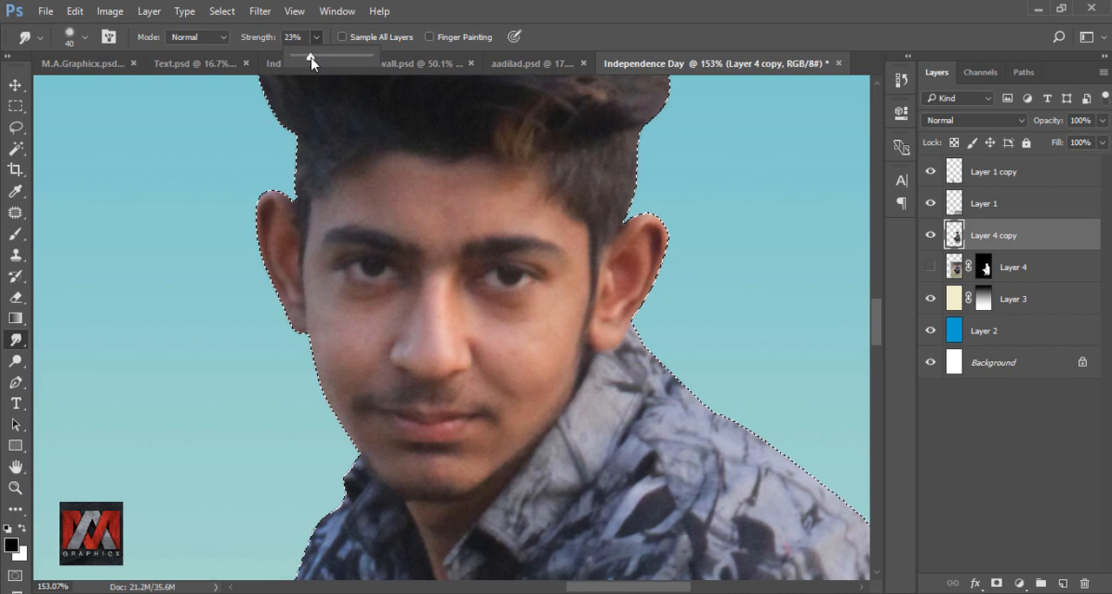
Step: Smooth the skin over the man's whole face with smudge strokes, reducing the brush to 25 px for finer areas
mouse_move(455, 200)
mouse_down()
mouse_move(368, 204)
mouse_move(457, 197)
mouse_move(374, 190)
mouse_move(476, 203)
mouse_up()
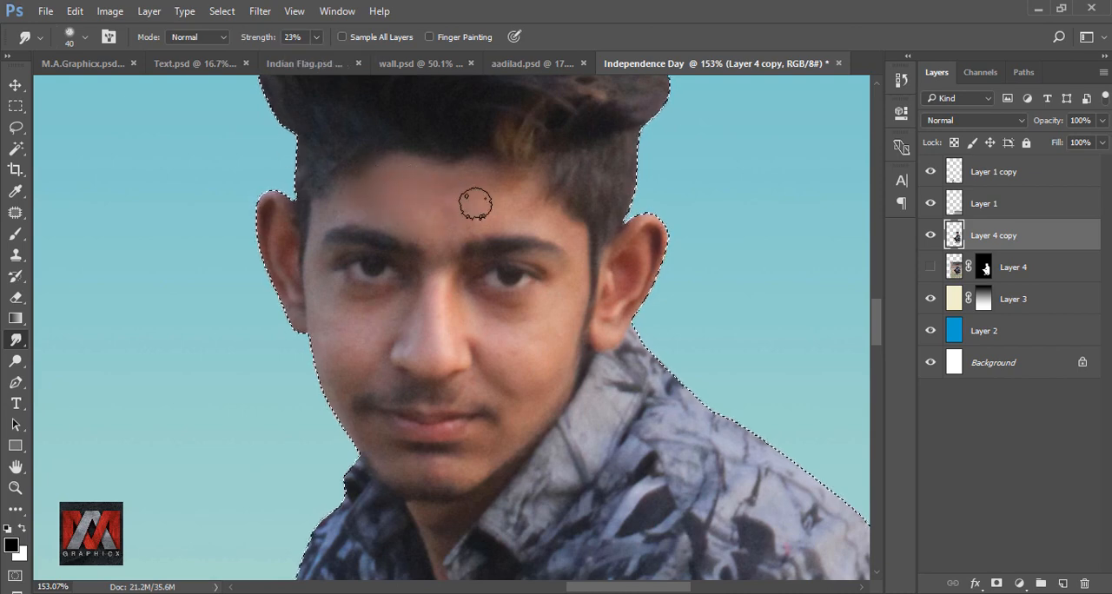
scroll(509, 345, up, 3)
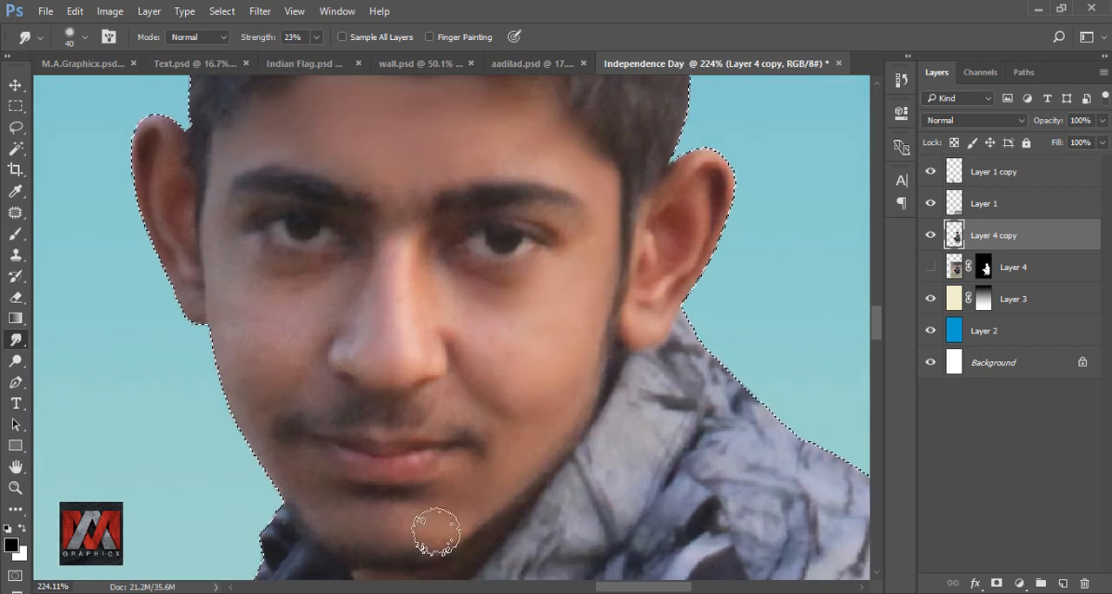
key(bracketleft)
key(bracketleft)
key(bracketleft)
drag(282, 154, 420, 233)
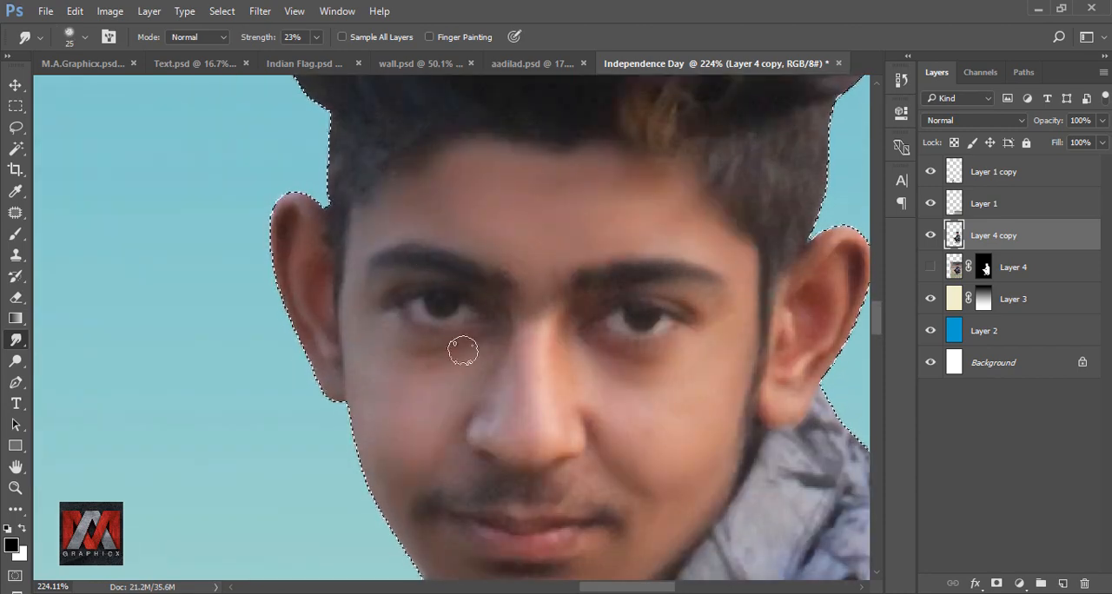
drag(488, 369, 460, 276)
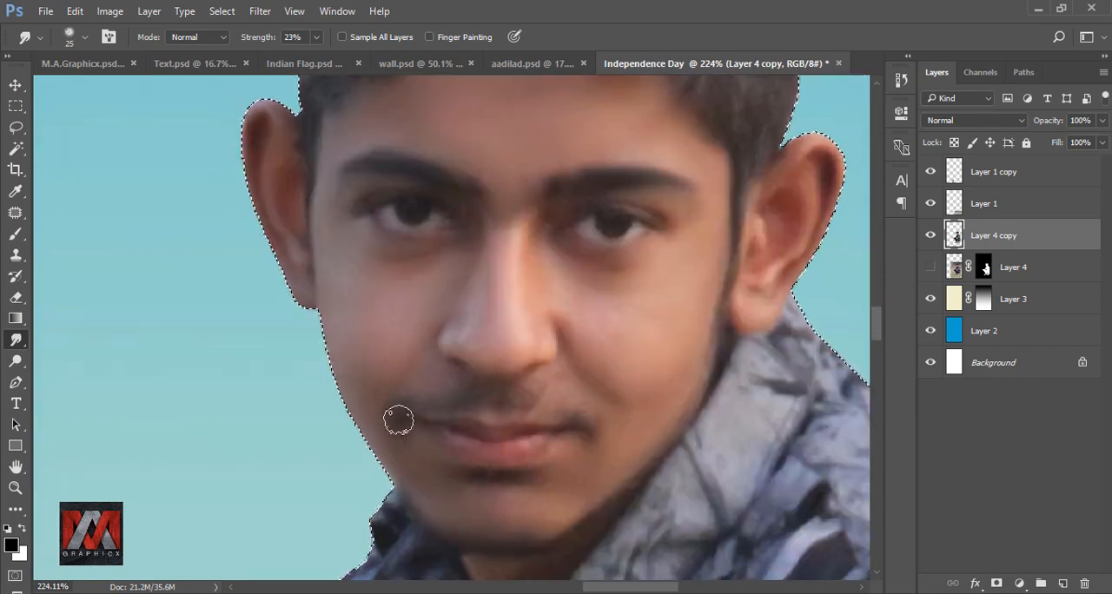
drag(573, 477, 574, 356)
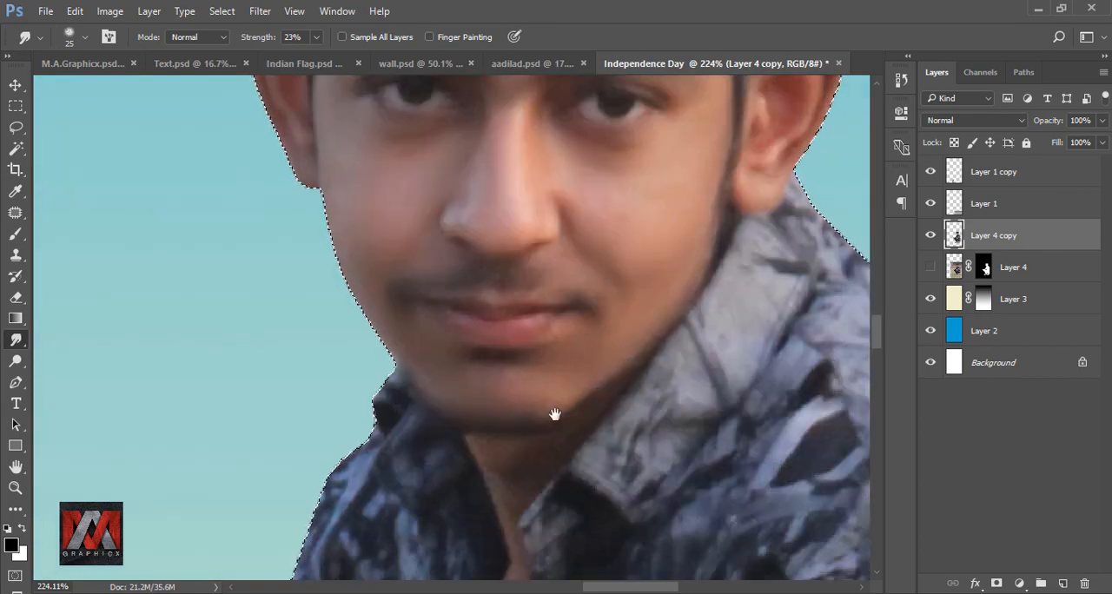
drag(555, 415, 591, 232)
drag(586, 274, 474, 532)
drag(624, 303, 499, 409)
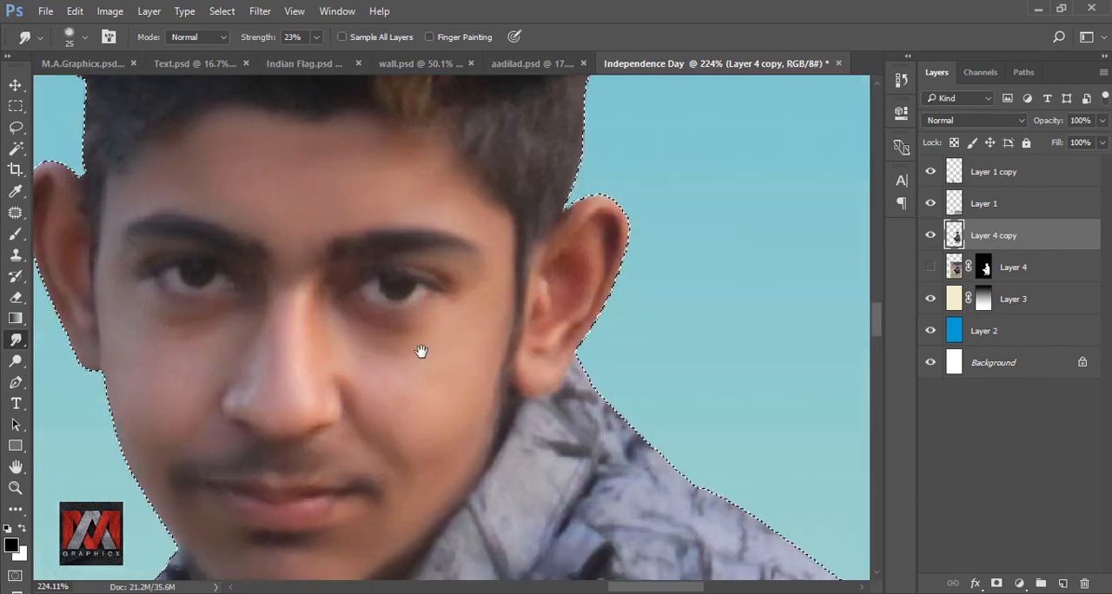
scroll(534, 380, up, 3)
drag(316, 432, 345, 347)
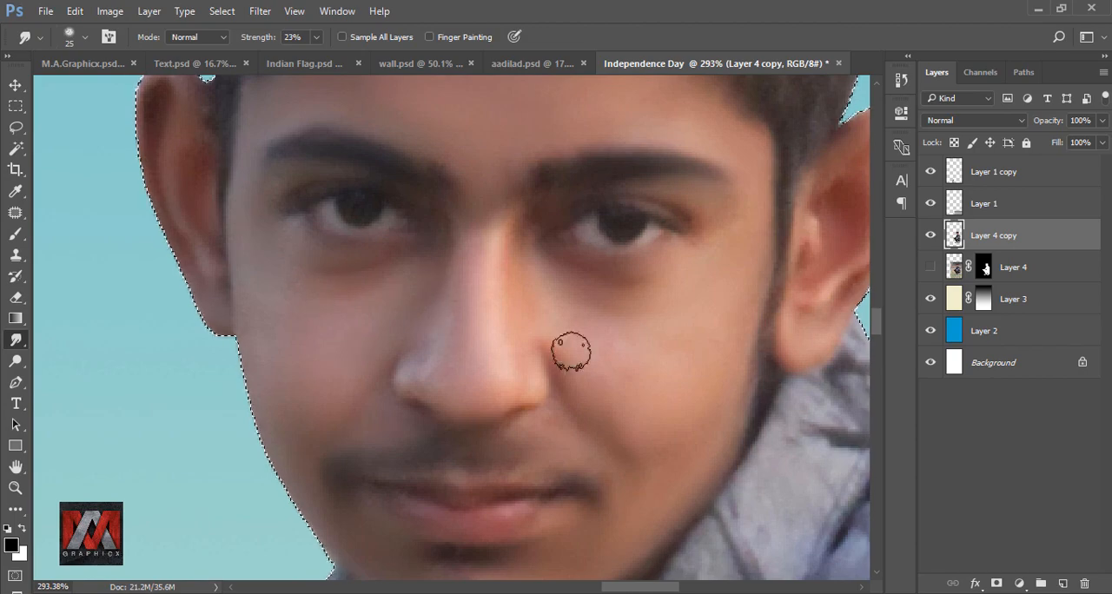
Step: Smooth the skin on the back of the front hand and wrist with the smudge brush at 40 px
scroll(661, 417, down, 8)
scroll(392, 479, up, 8)
key(])
key(])
key(])
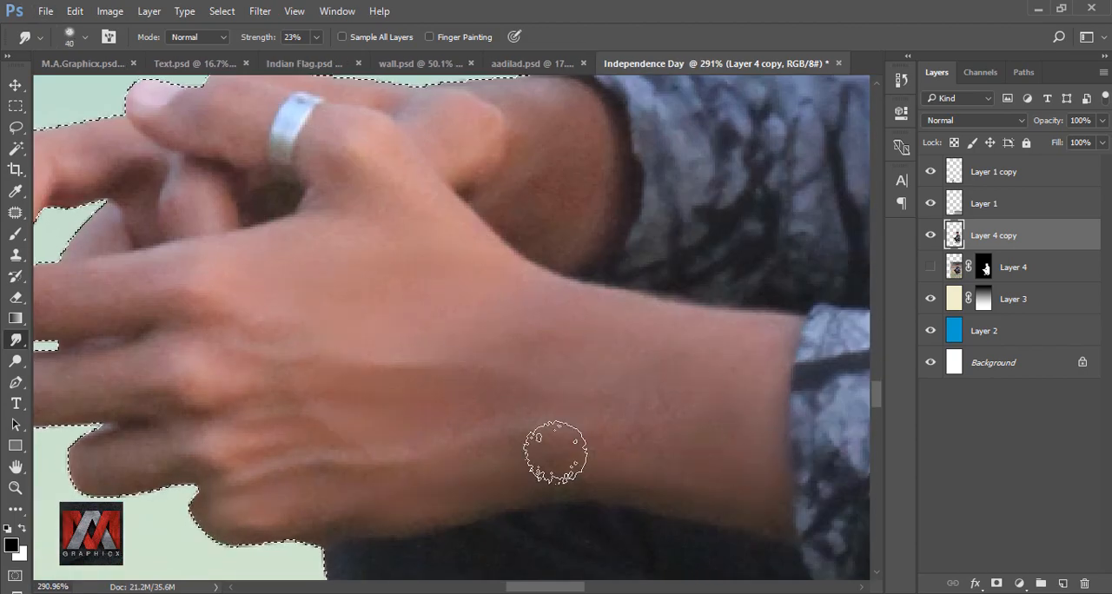
Step: Smooth the fingers, knuckles and rear hand around the ring with the smudge brush at 25 px
scroll(712, 338, down, 5)
scroll(472, 301, up, 5)
key([)
key([)
key([)
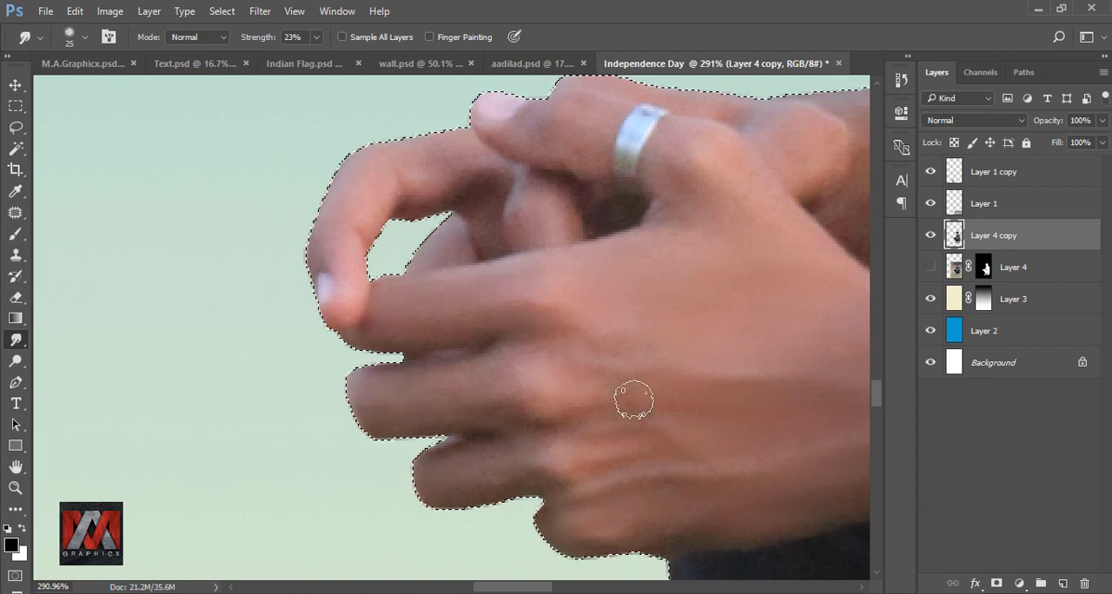
scroll(608, 391, down, 1)
scroll(420, 385, up, 1)
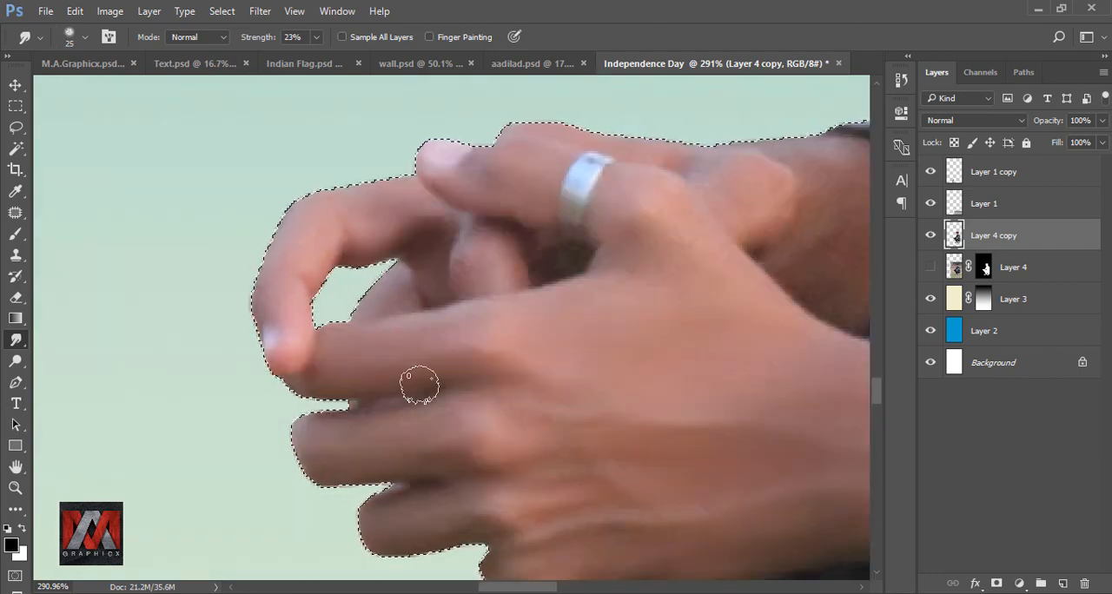
drag(680, 391, 403, 516)
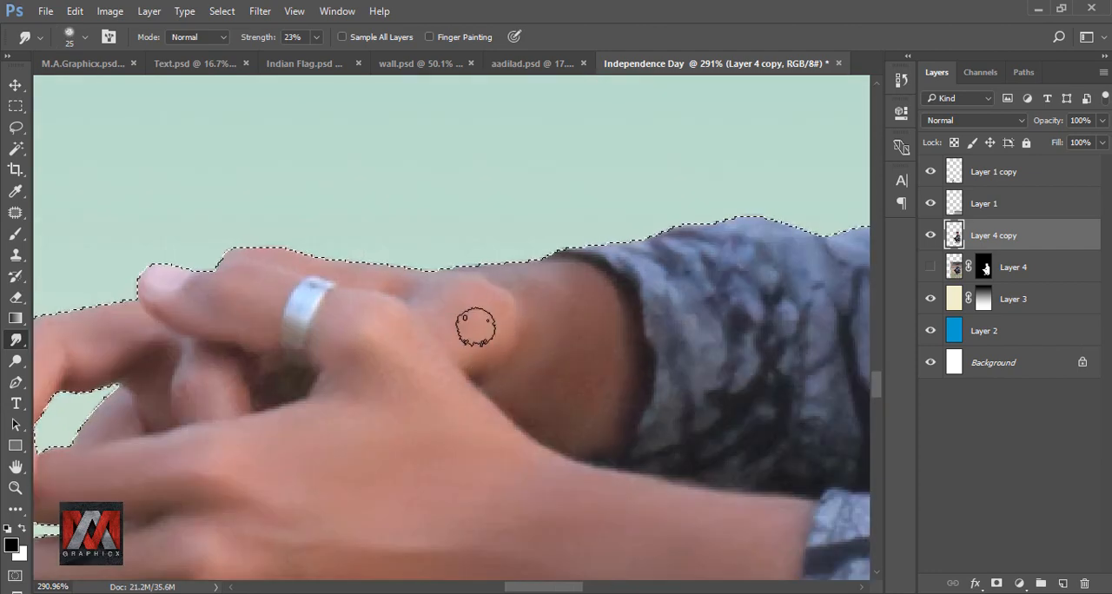
mouse_move(344, 391)
mouse_down()
mouse_move(347, 419)
mouse_move(396, 337)
mouse_move(445, 374)
mouse_up()
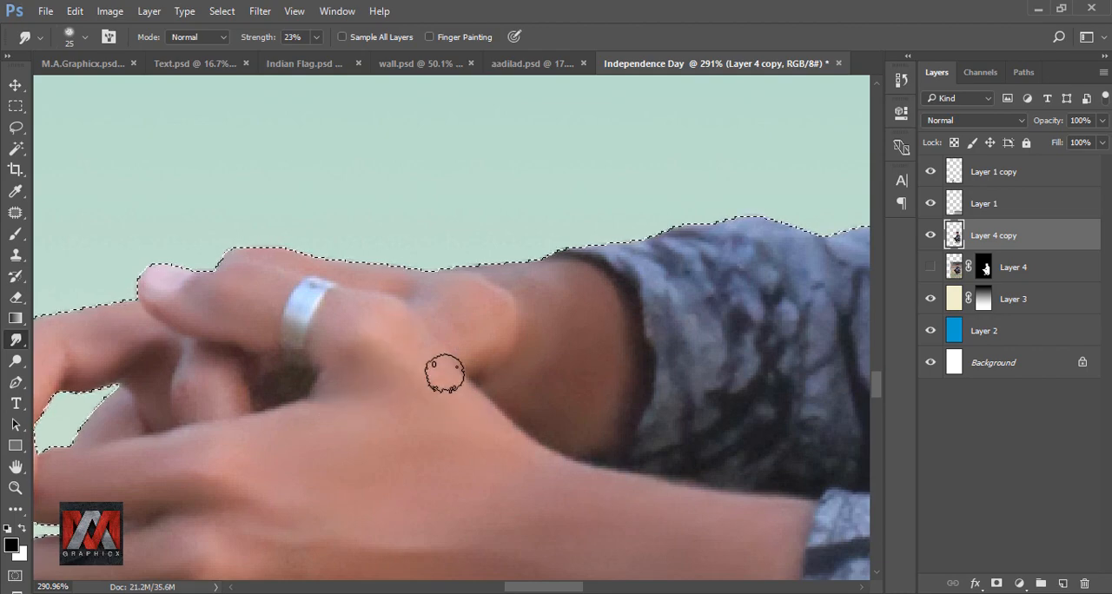
scroll(447, 249, down, 1)
scroll(313, 323, up, 1)
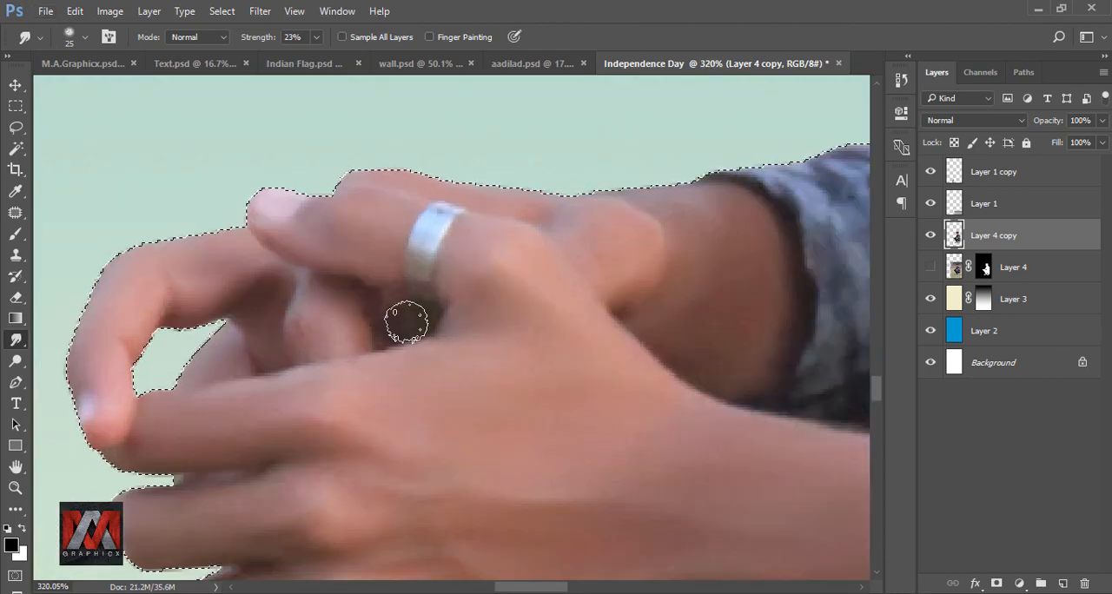
Step: Deselect the man, duplicate his smoothed layer and hide the layer it was copied from
scroll(380, 322, down, 6)
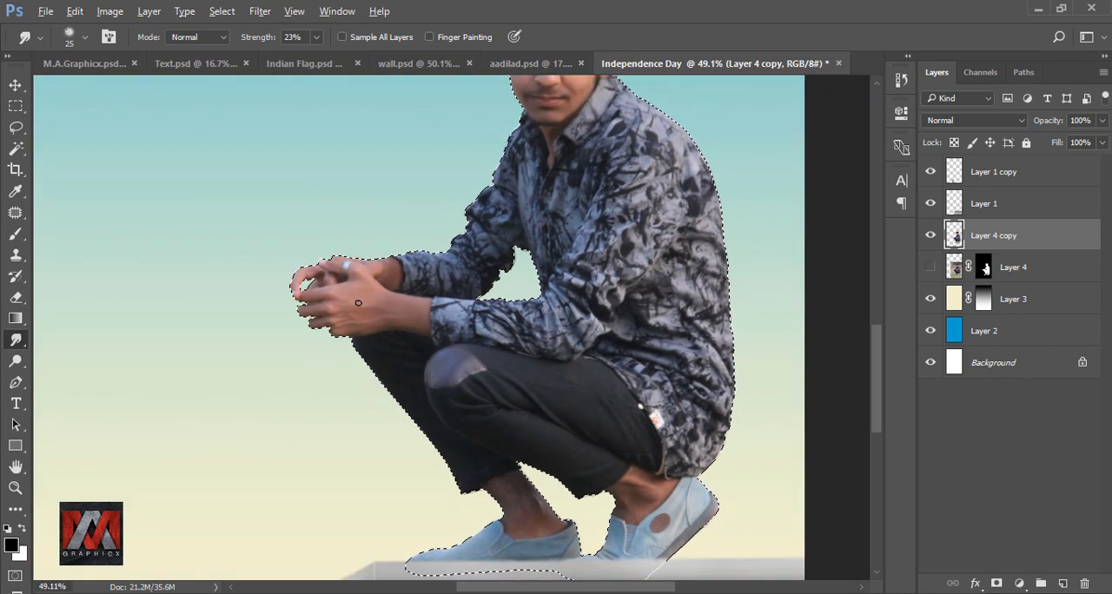
scroll(358, 303, down, 1)
key(ctrl+0)
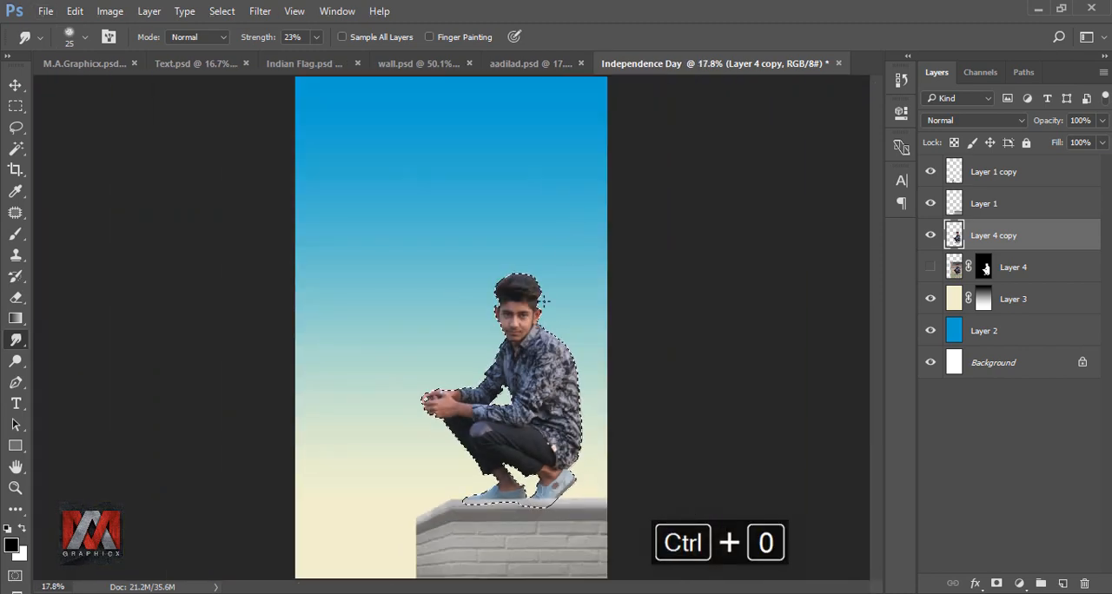
key(ctrl+d)
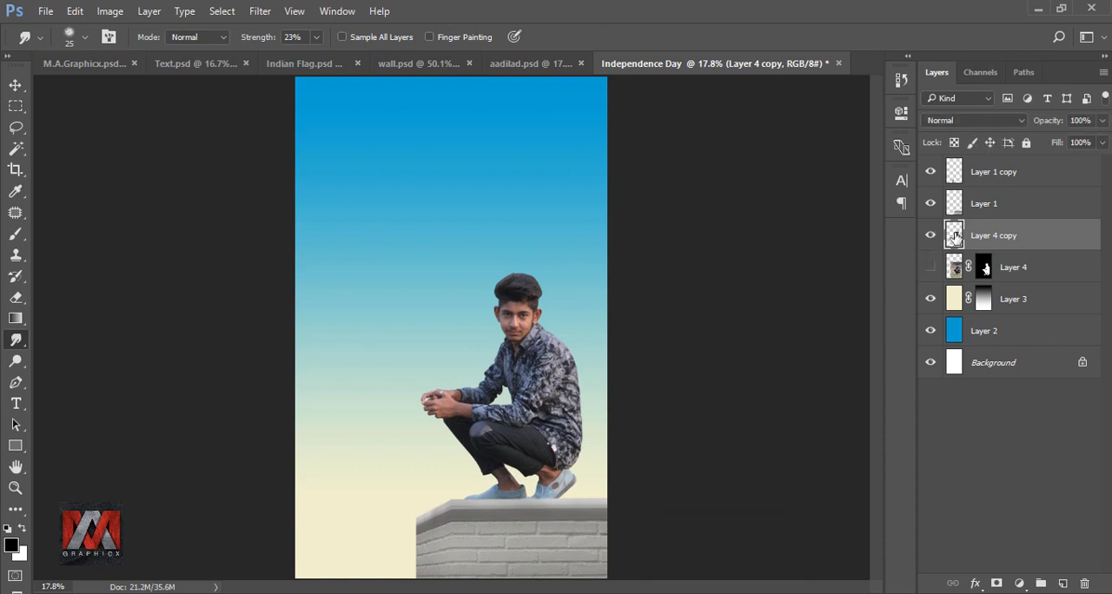
key(ctrl+j)
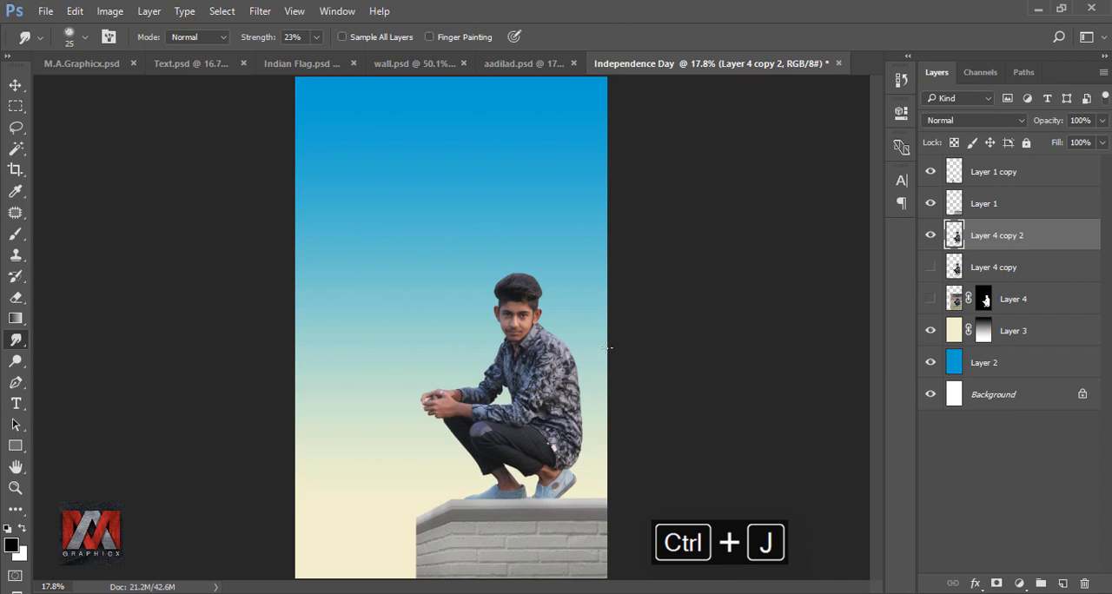
Step: Set the Smudge tool to the 40 px scattered-dot brush and raise its strength to 41%
click(67, 36)
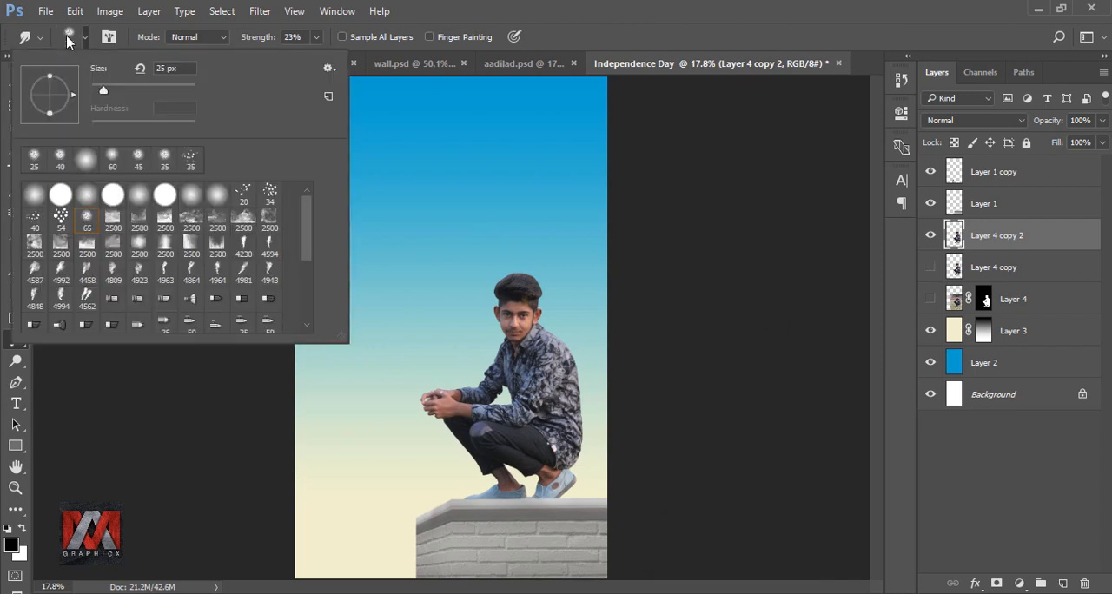
click(35, 219)
click(563, 38)
scroll(525, 285, up, 10)
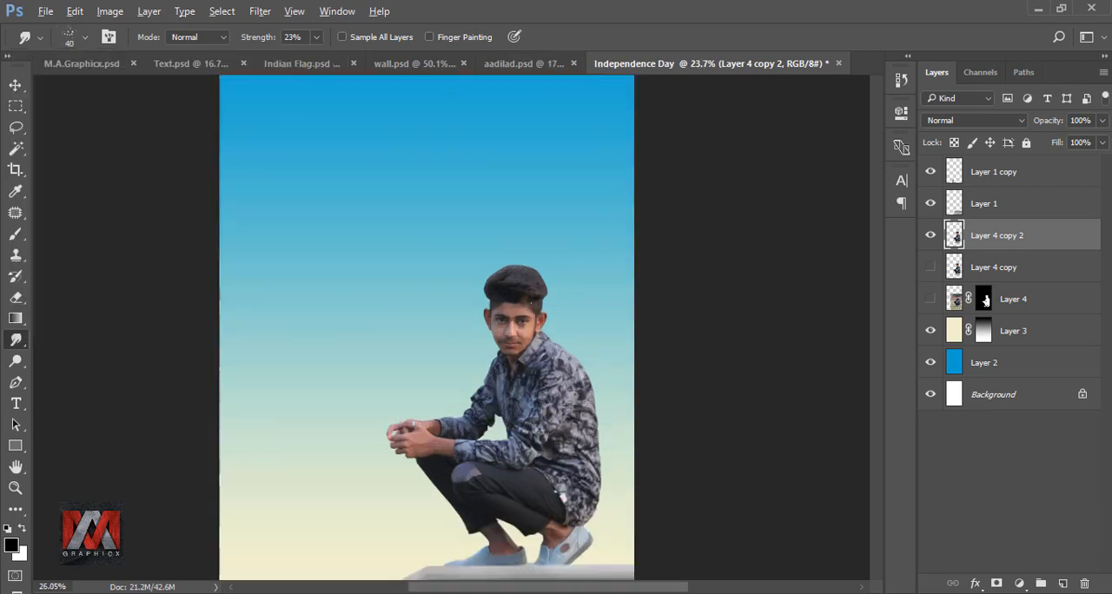
scroll(529, 250, up, 3)
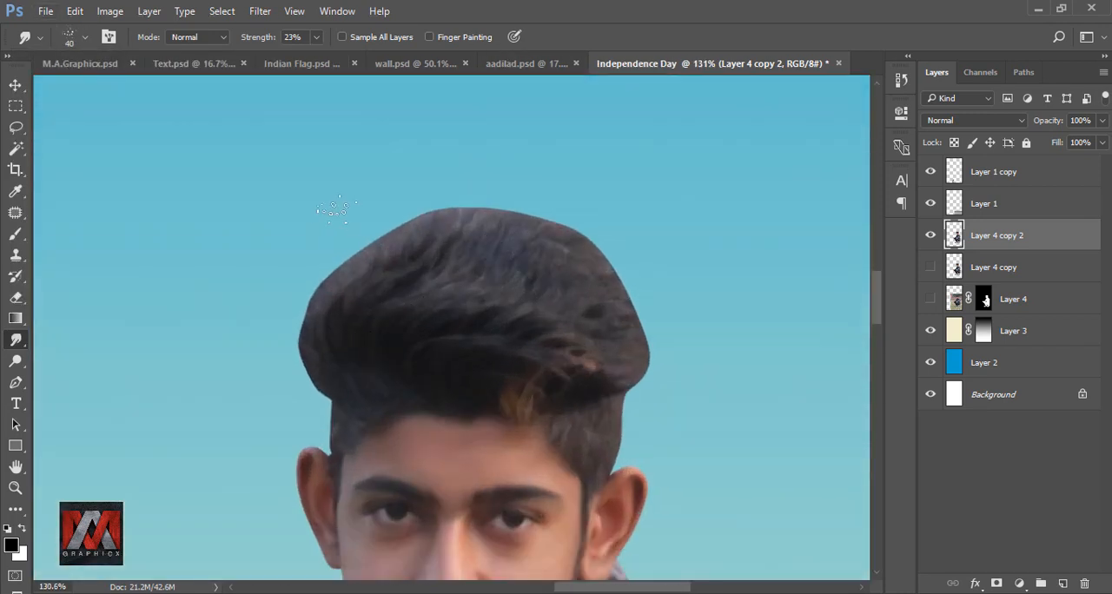
click(317, 36)
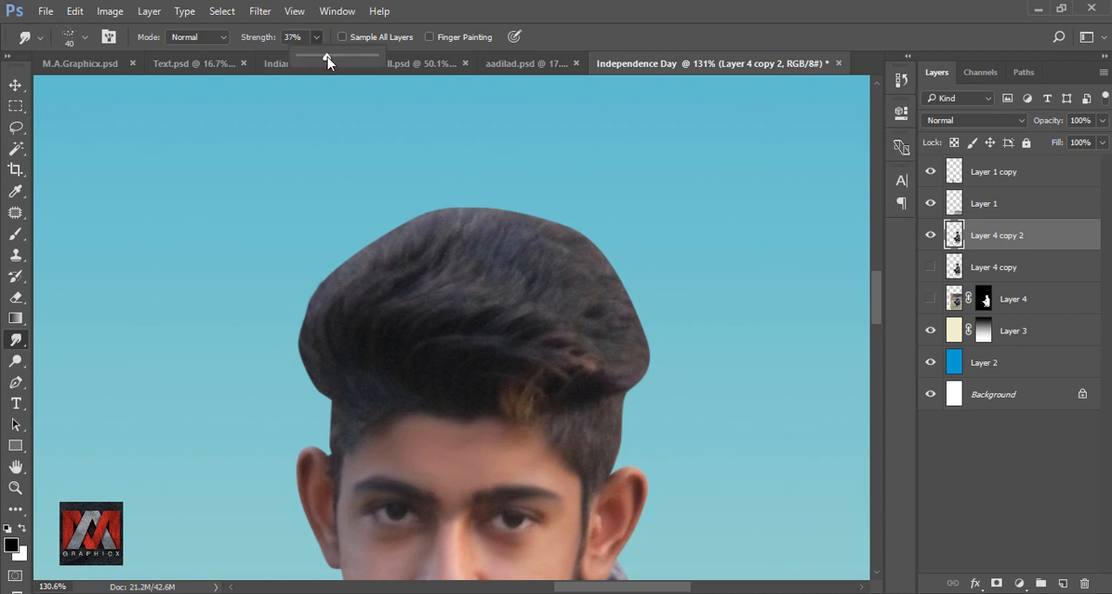
Step: Smudge fine strands outward around the hair's outline, raising the strength to 50% and brush size to 50 px, and undo the last stroke
drag(310, 313, 342, 224)
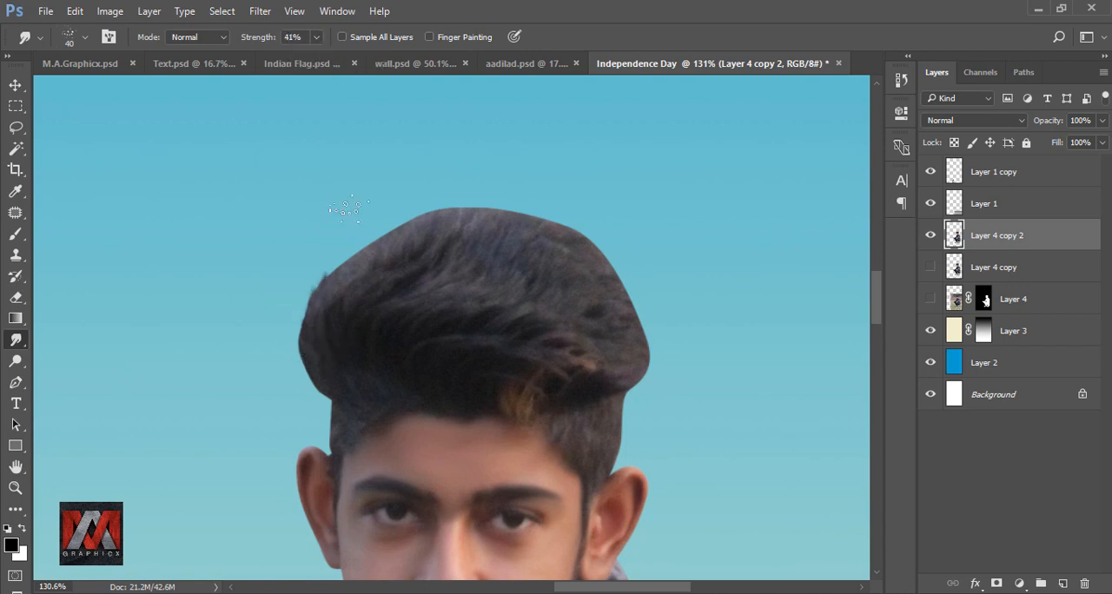
click(317, 37)
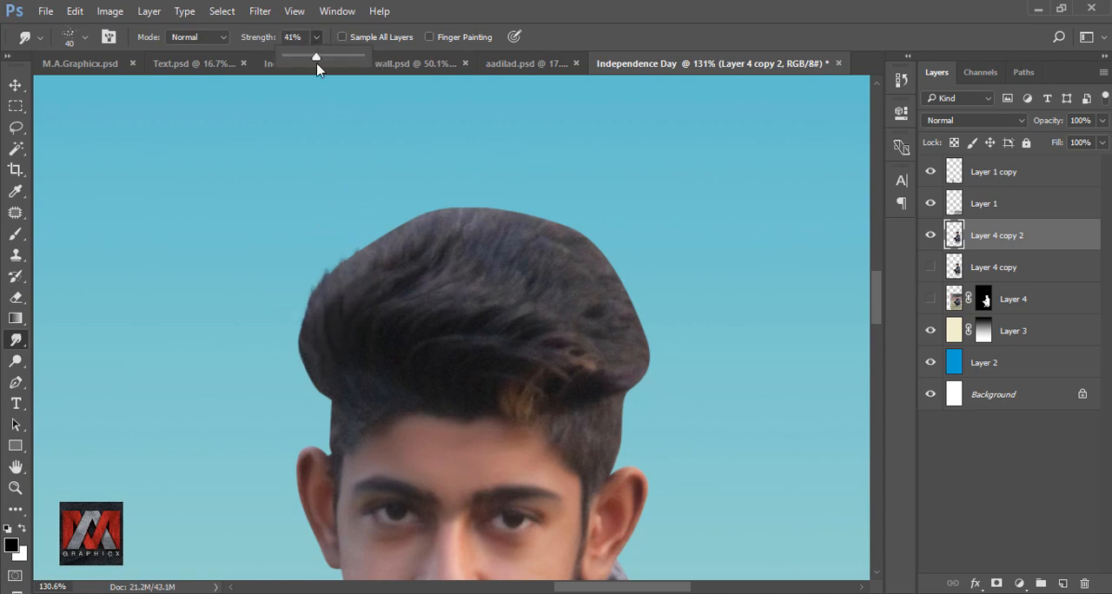
click(317, 274)
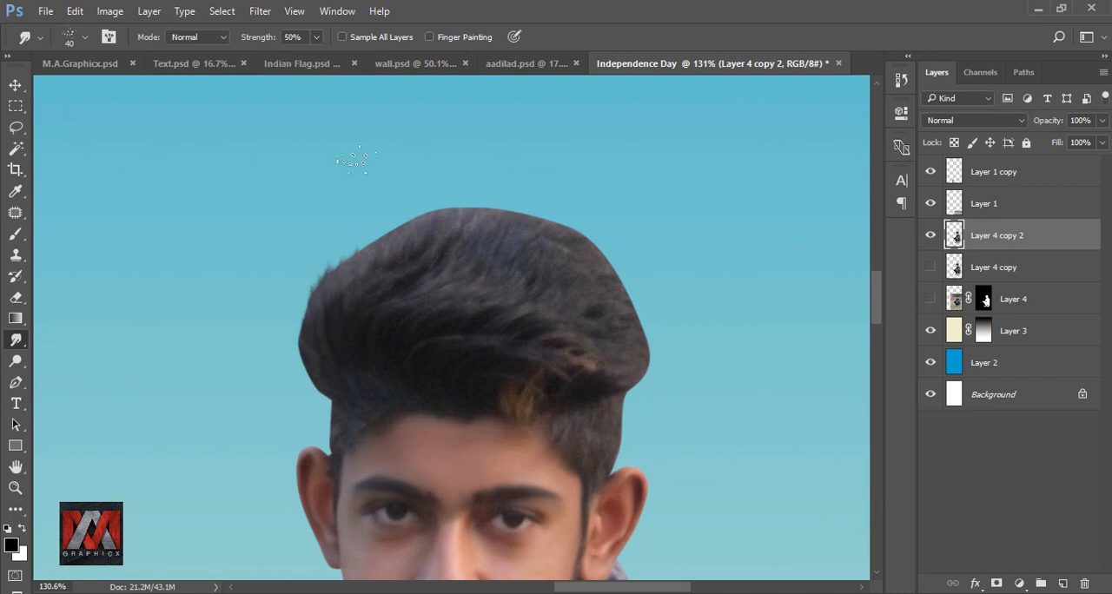
scroll(354, 293, up, 2)
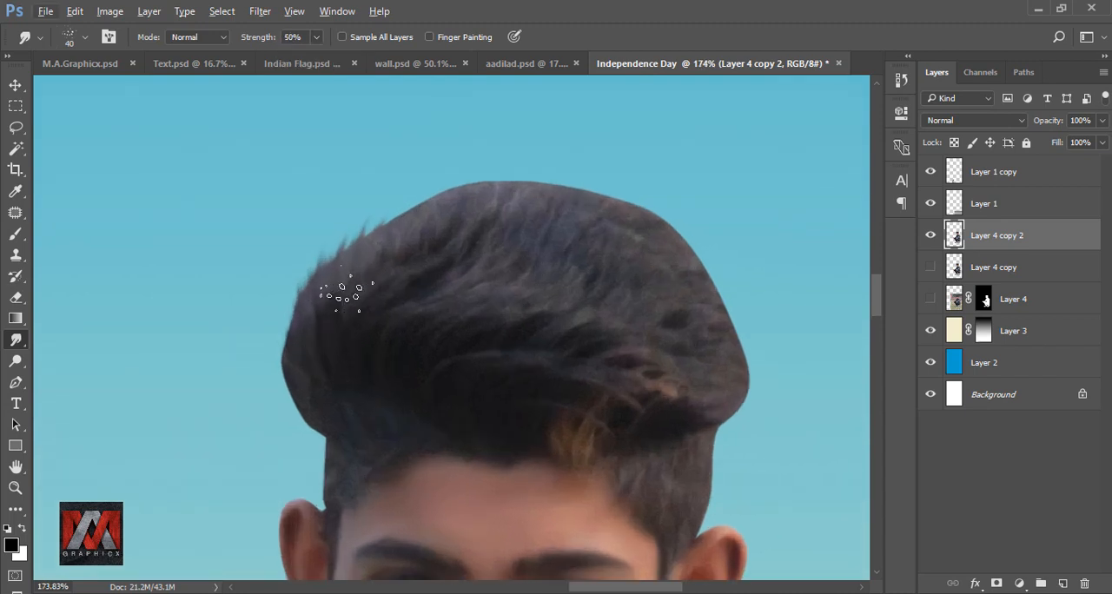
mouse_move(322, 402)
mouse_down()
mouse_move(417, 236)
mouse_move(565, 164)
mouse_move(661, 155)
mouse_move(761, 217)
mouse_move(795, 287)
mouse_up()
mouse_move(709, 271)
mouse_down()
mouse_move(747, 369)
mouse_move(727, 452)
mouse_move(758, 400)
mouse_up()
drag(296, 358, 321, 452)
key(ctrl+z)
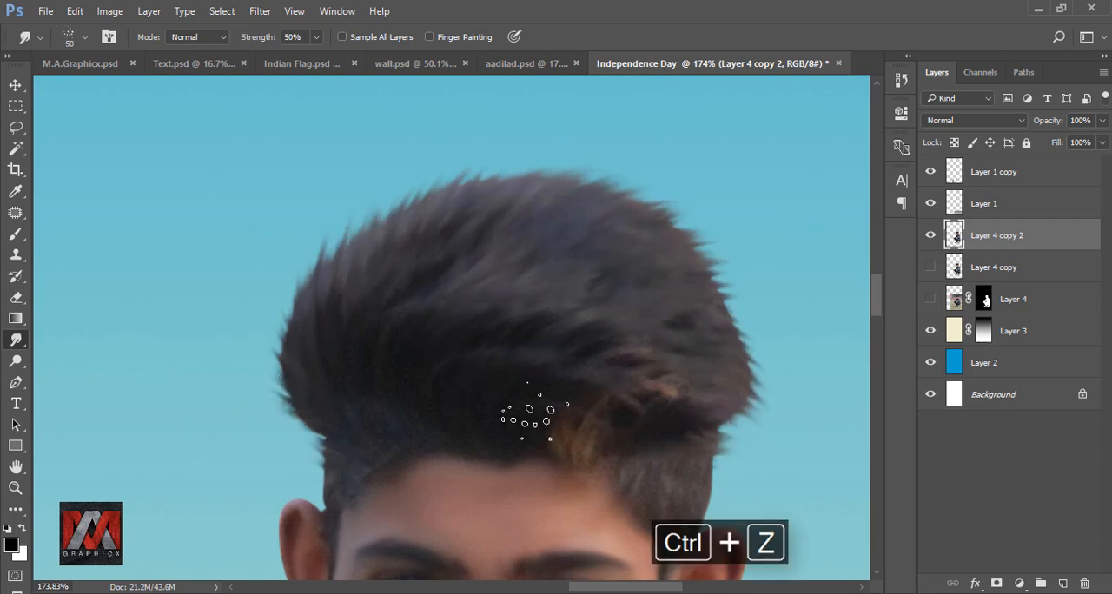
Step: Extend the smudged strands through the hair and down both sides toward the ears, stepping back through the unwanted strokes
mouse_move(297, 320)
mouse_down()
mouse_move(502, 203)
mouse_move(722, 301)
mouse_move(751, 412)
mouse_move(718, 513)
mouse_up()
key(ctrl+alt+z)
key(ctrl+alt+z)
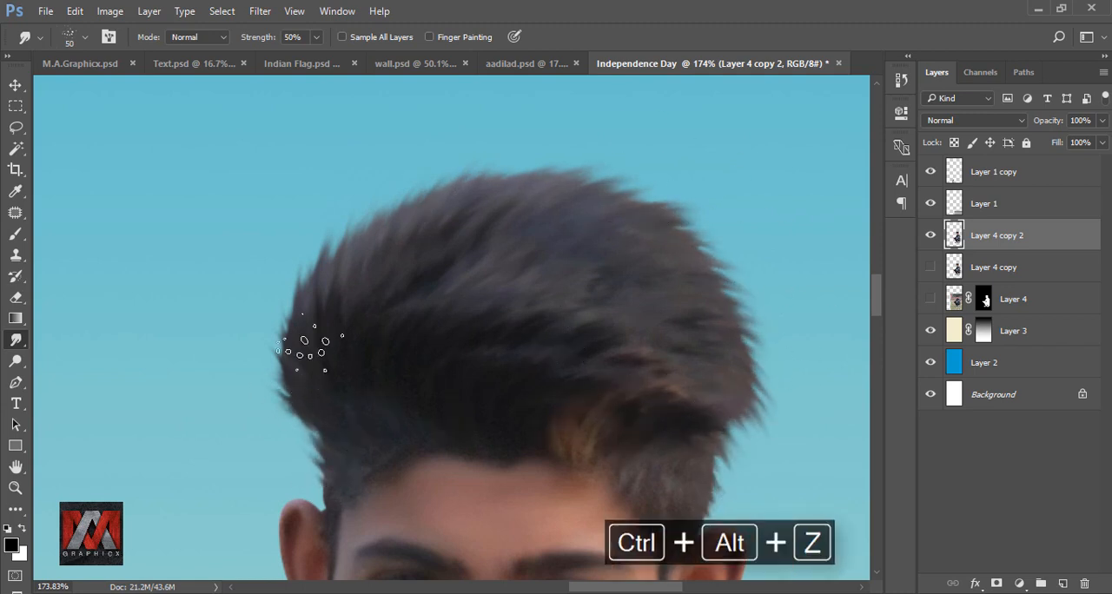
Step: Reduce the Smudge brush to 25 px and pull fine hair strands outward beside the temple above the ear
key(bracketleft)
key(bracketleft)
key(bracketleft)
key(bracketleft)
key(bracketleft)
drag(325, 459, 311, 447)
drag(330, 484, 314, 472)
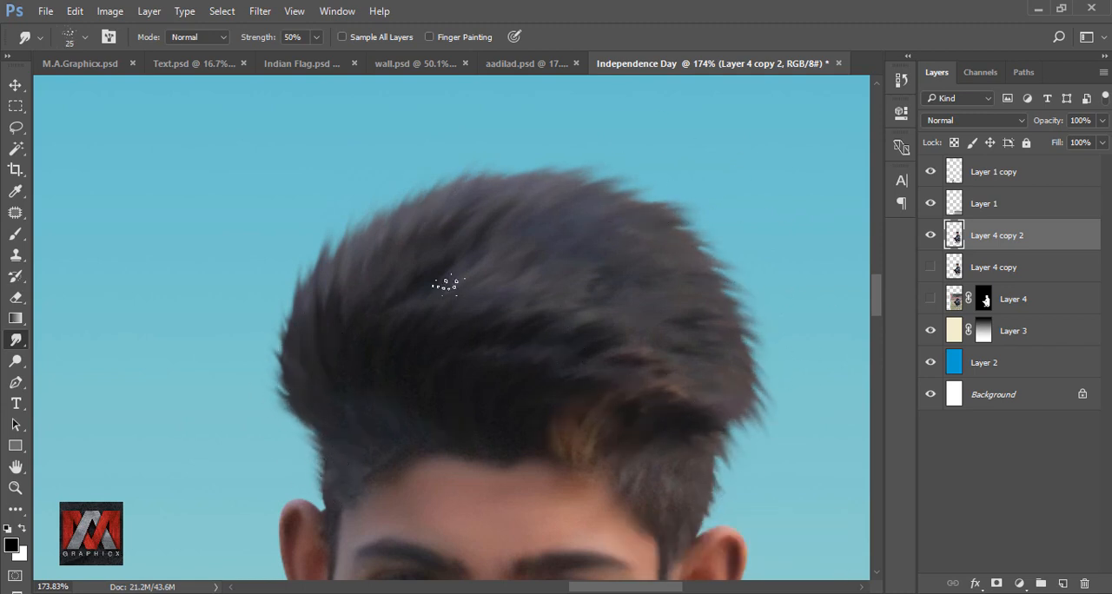
Step: Compare the man with and without the smudged hair layer, Layer 4 copy 2
scroll(363, 214, down, 8)
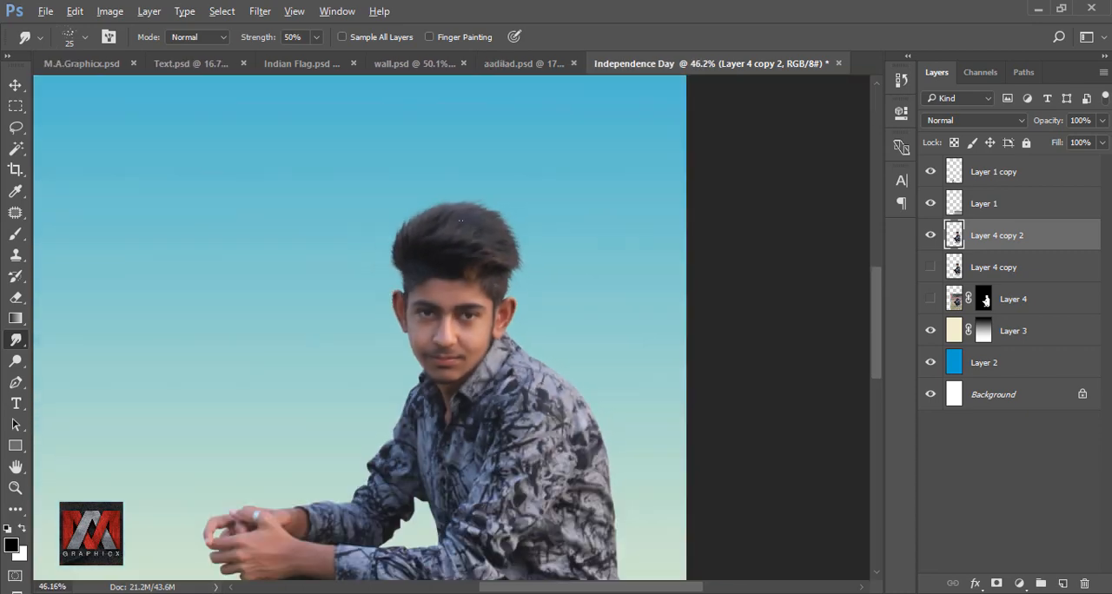
key(ctrl+0)
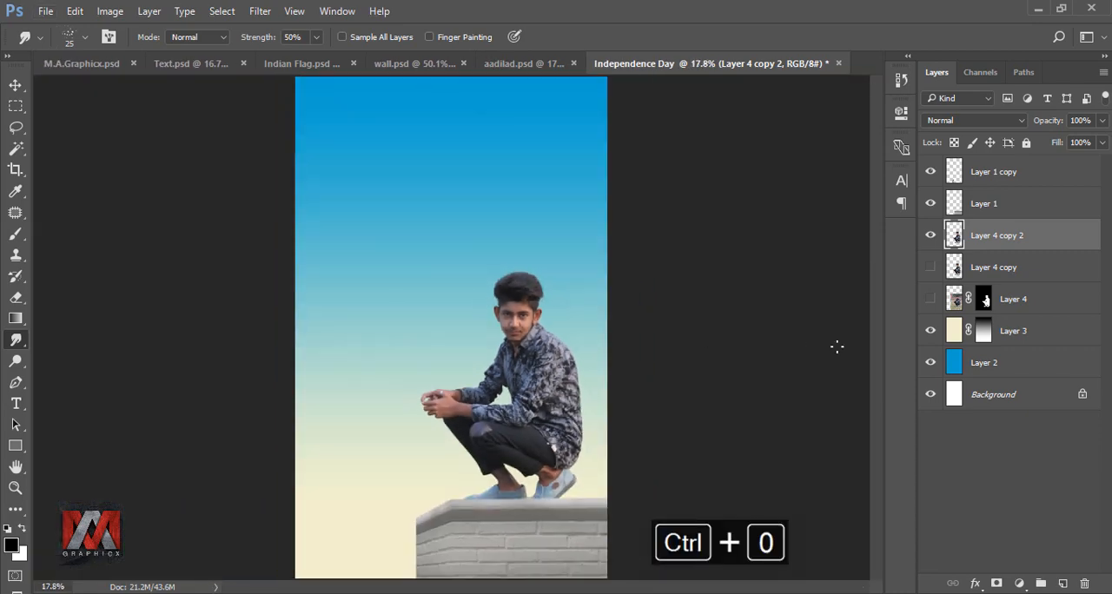
scroll(561, 308, up, 4)
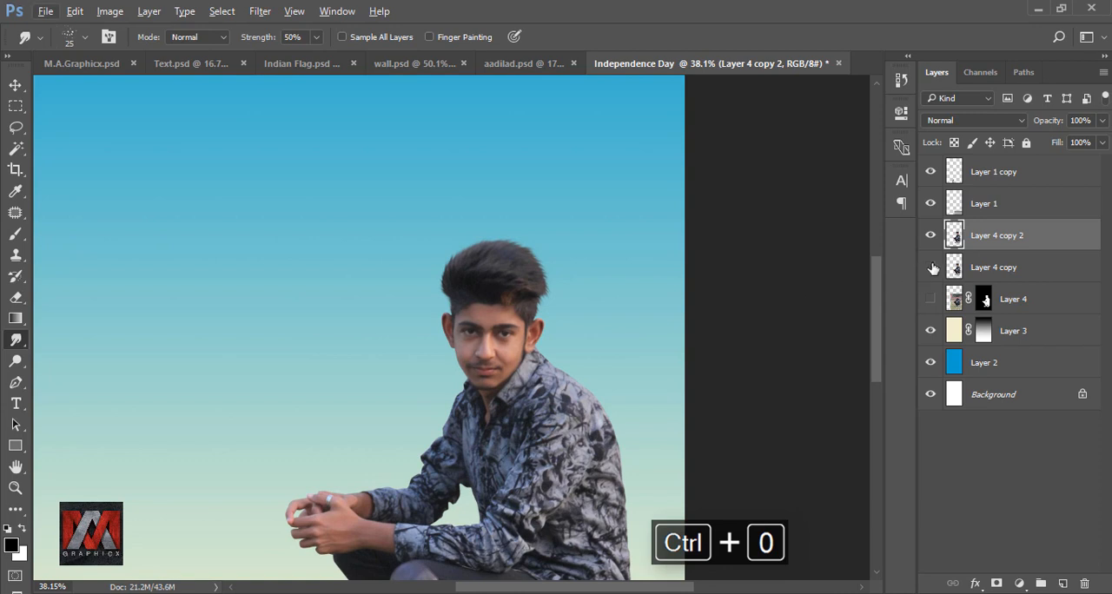
click(931, 236)
click(931, 235)
scroll(565, 297, down, 4)
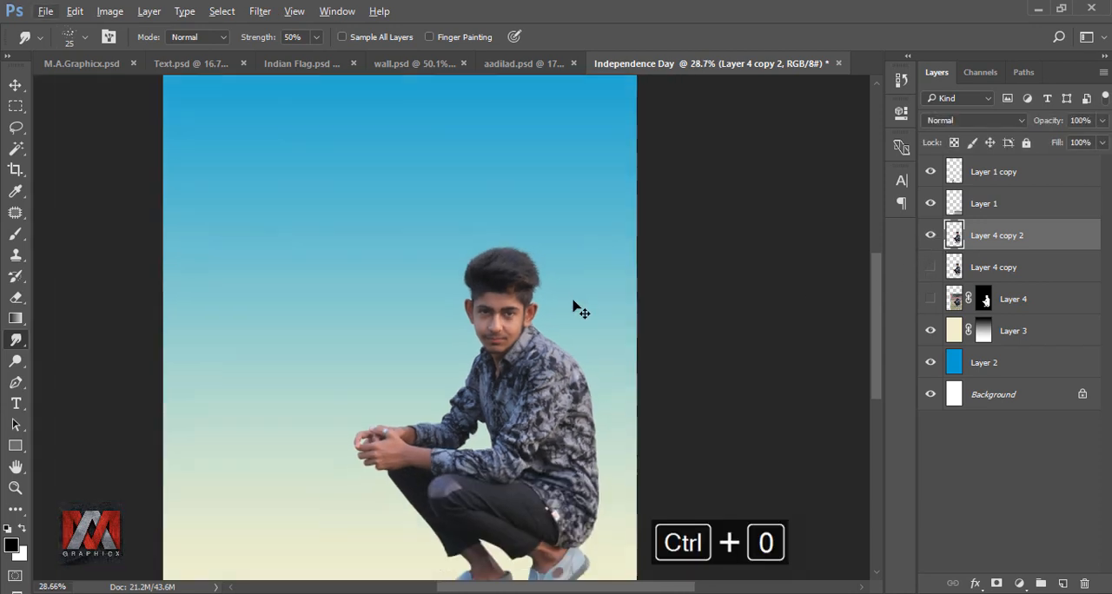
key(ctrl+0)
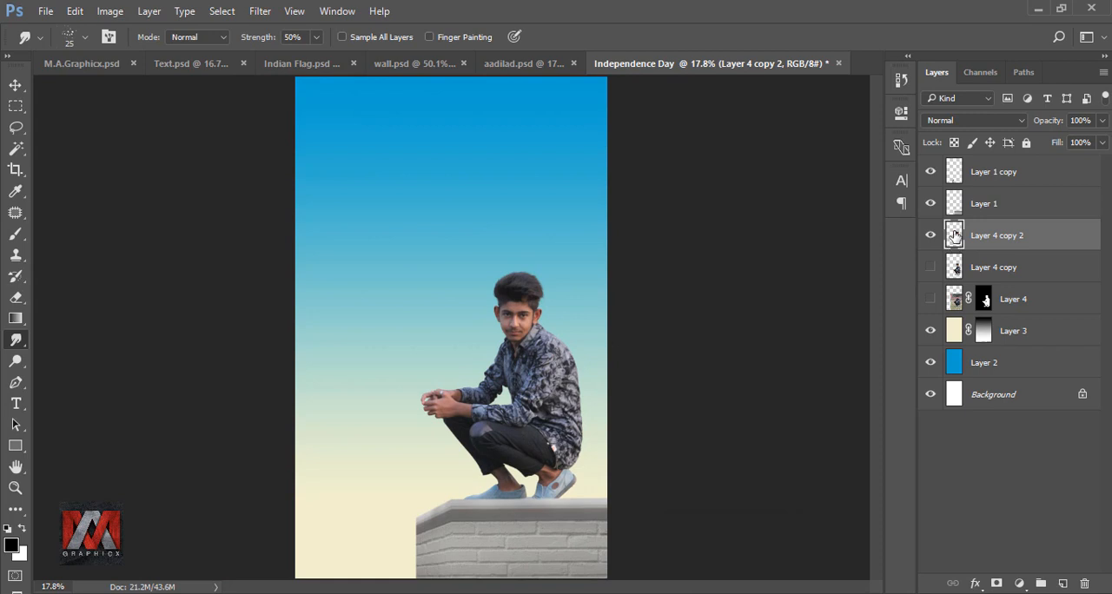
Step: Add a Selective Color adjustment above the man's smudged layer and lower Black in the Reds to brighten the skin
scroll(502, 390, up, 4)
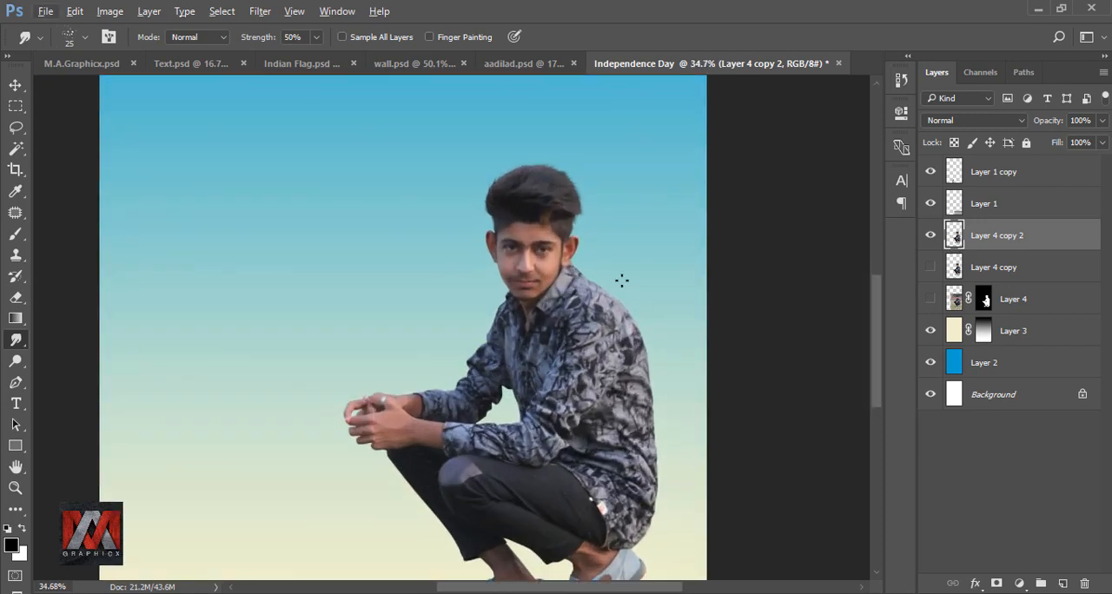
click(1020, 583)
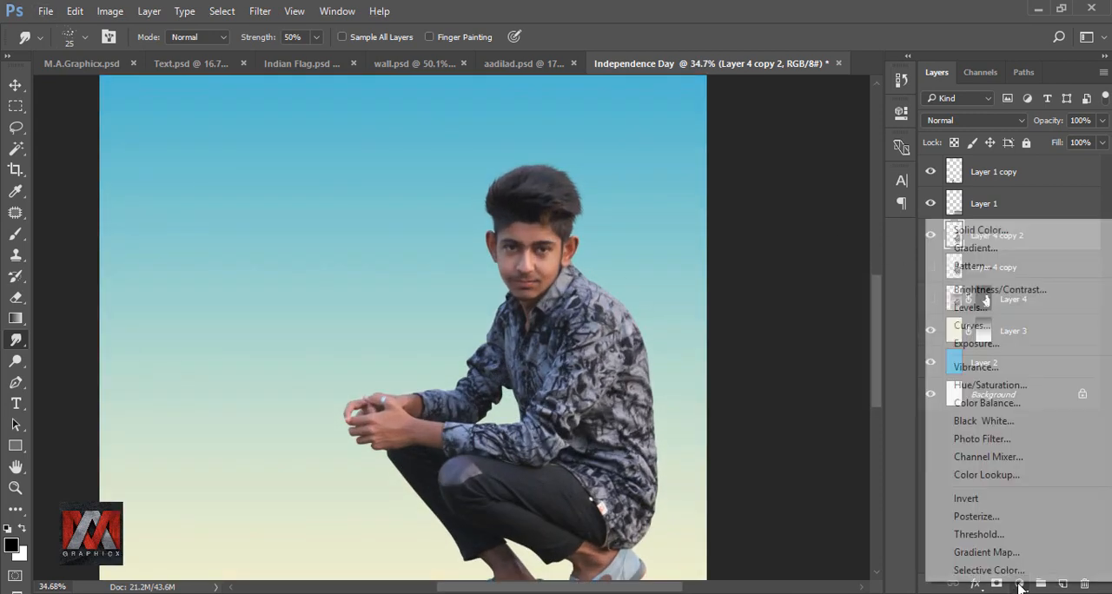
click(1027, 571)
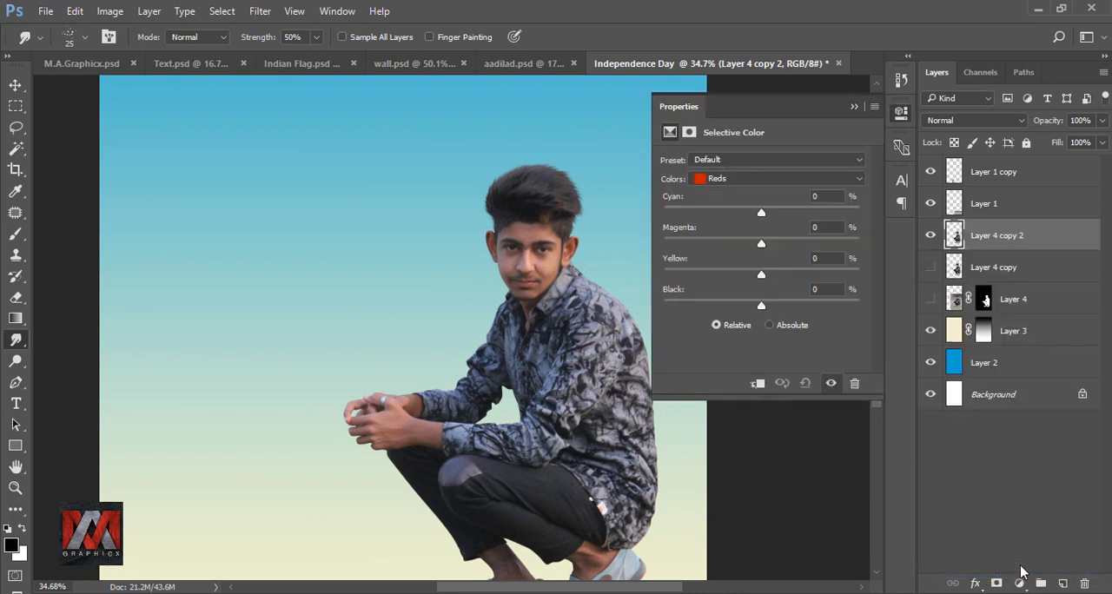
click(740, 180)
click(735, 195)
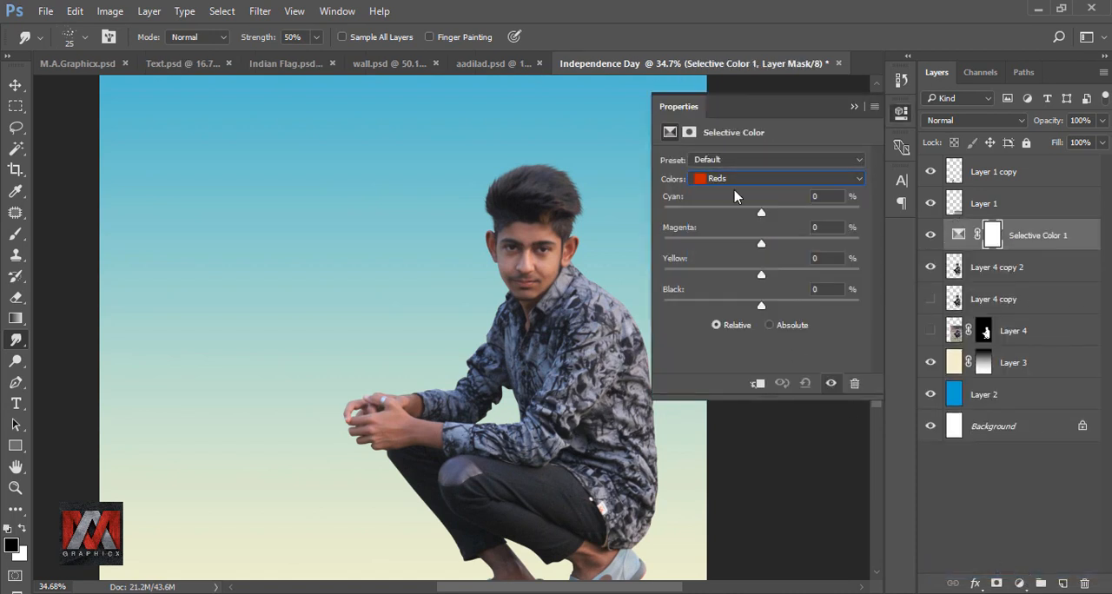
drag(762, 309, 726, 310)
click(854, 107)
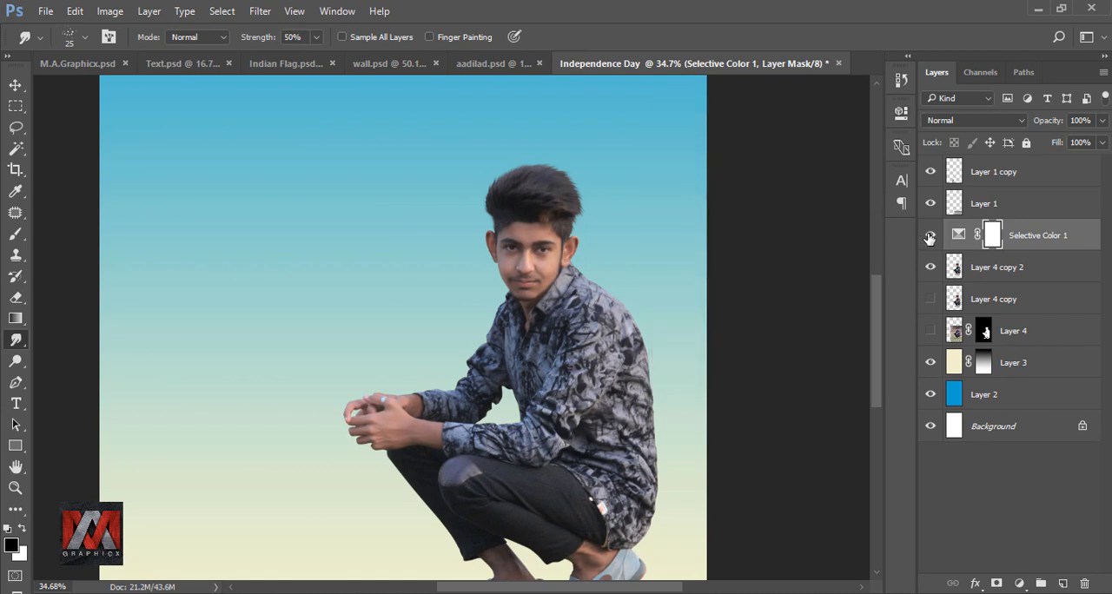
Step: Compare the image with and without the Selective Color adjustment and check the whole poster
click(931, 235)
click(931, 235)
key(ctrl+0)
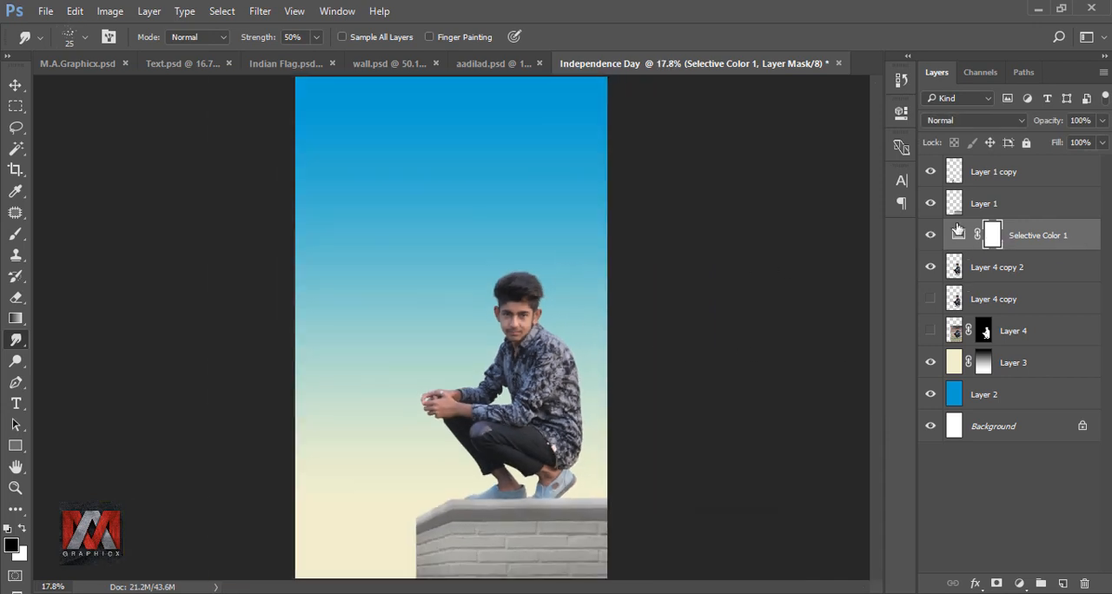
Step: Bring the flag from Indian Flag.psd into the Independence Day document, placing it beside the man's hands
click(291, 63)
click(15, 85)
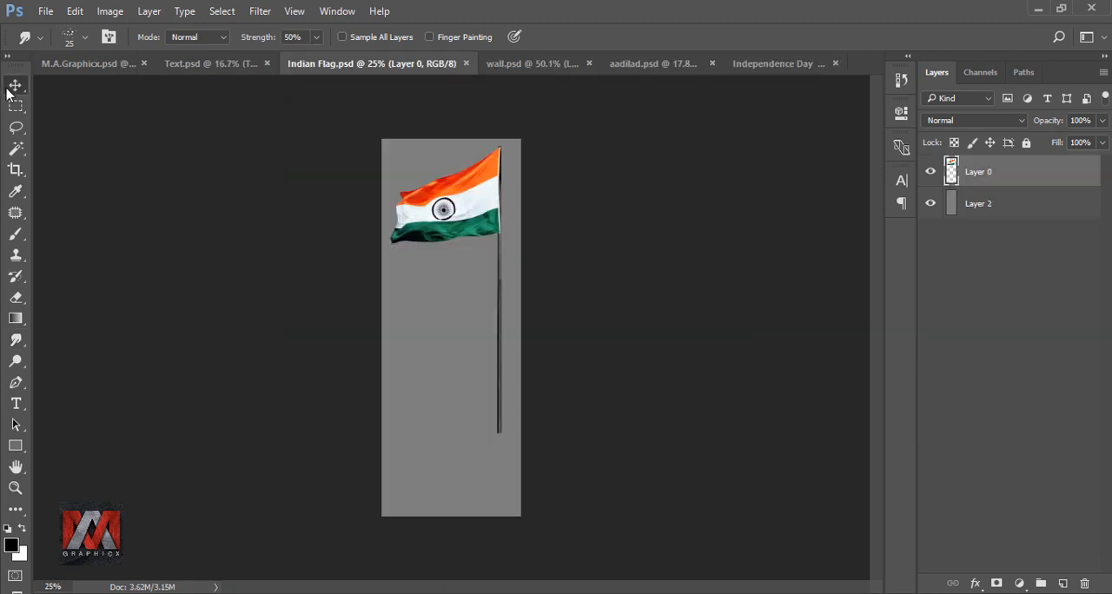
drag(476, 251, 440, 338)
Step: Scale the flag to 143.45%, rotate it -32.22°, and position its pole across the man's hands and down to the wall
key(ctrl+t)
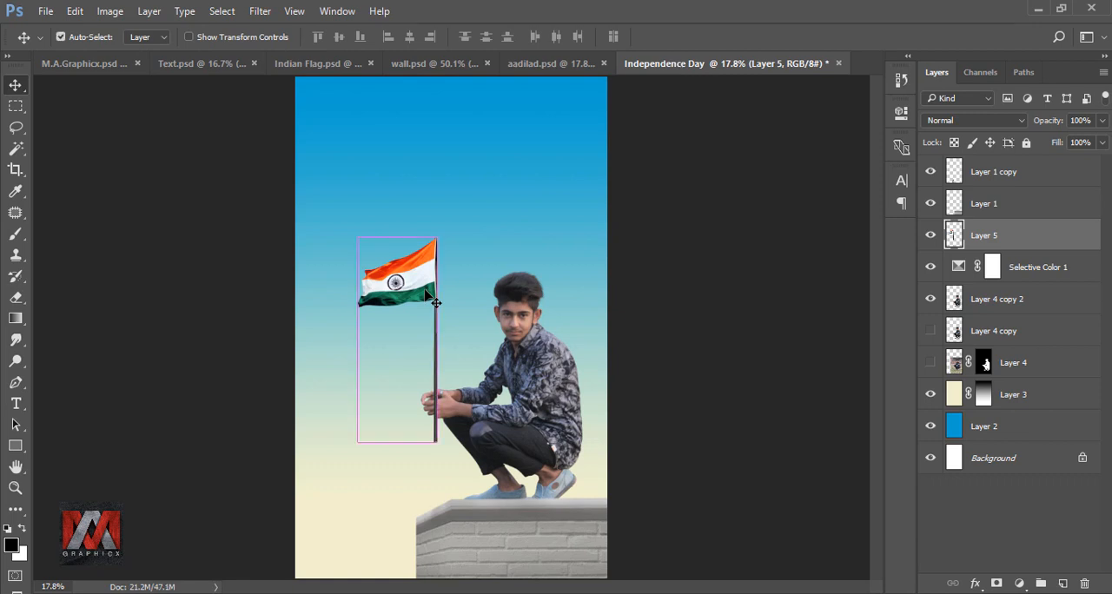
drag(470, 452, 509, 398)
drag(433, 370, 435, 417)
drag(487, 454, 584, 523)
drag(547, 465, 473, 449)
drag(510, 509, 491, 496)
drag(444, 423, 464, 438)
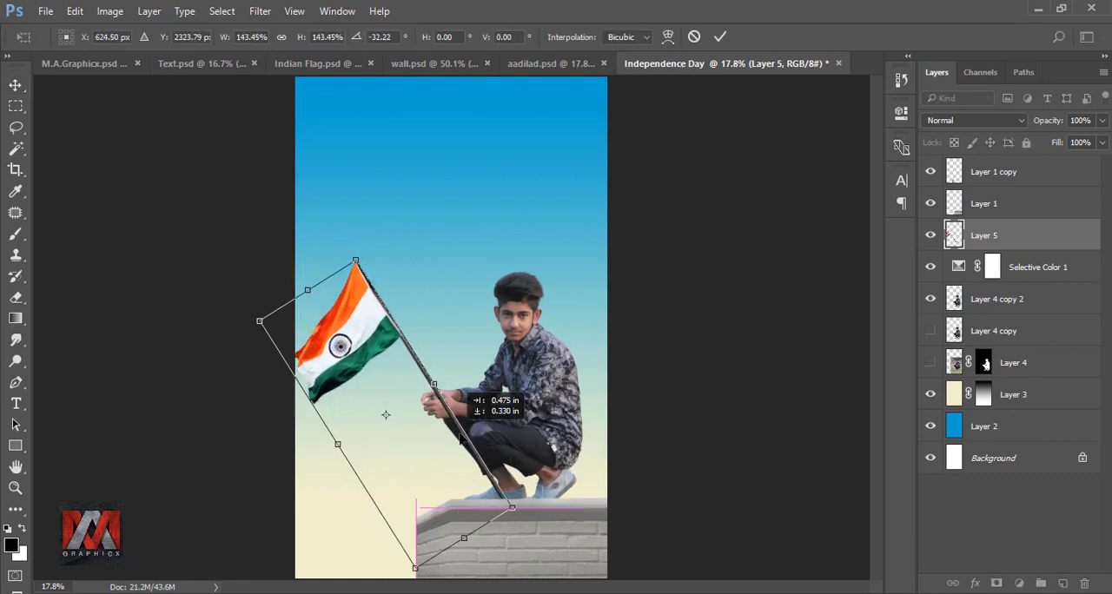
key(Down)
key(Down)
key(Down)
key(Down)
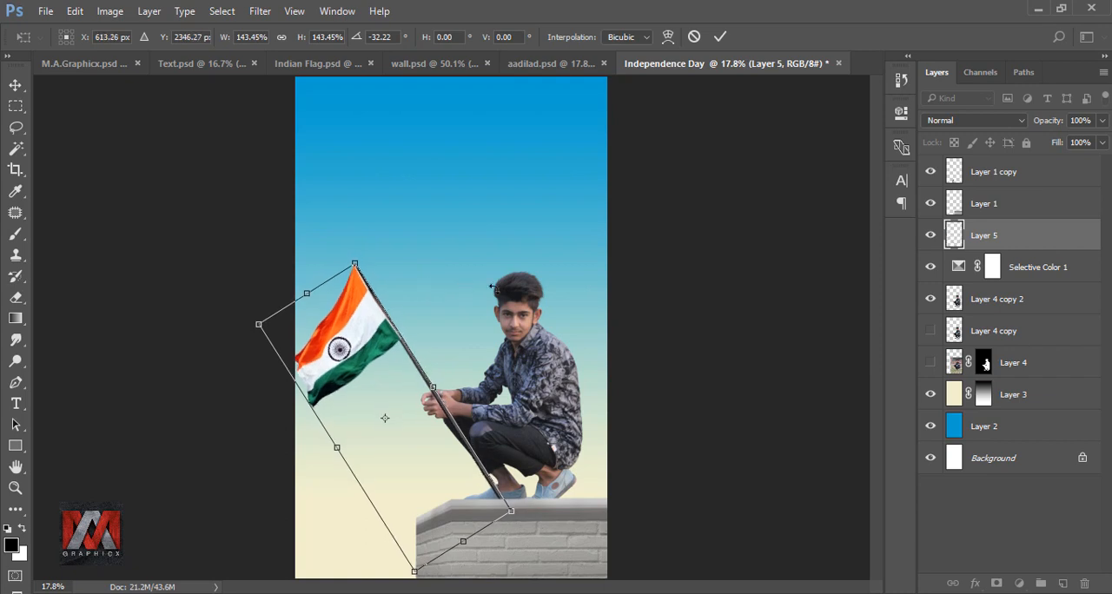
click(720, 37)
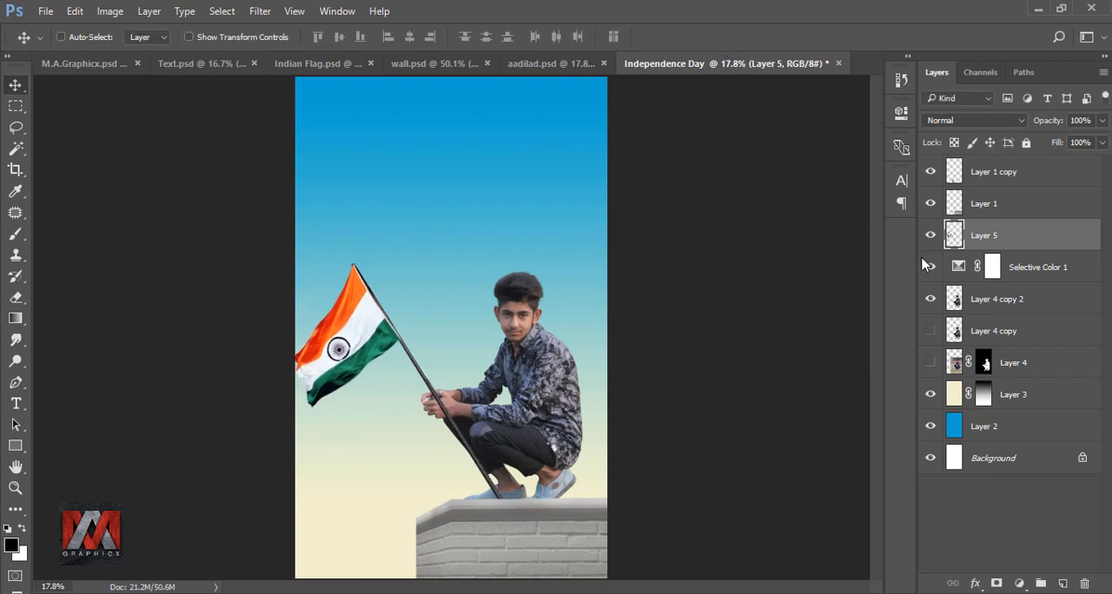
Step: Select all layers from the flag down to Layer 4 and nudge them right until the whole flag is inside the canvas
shift+click(1017, 363)
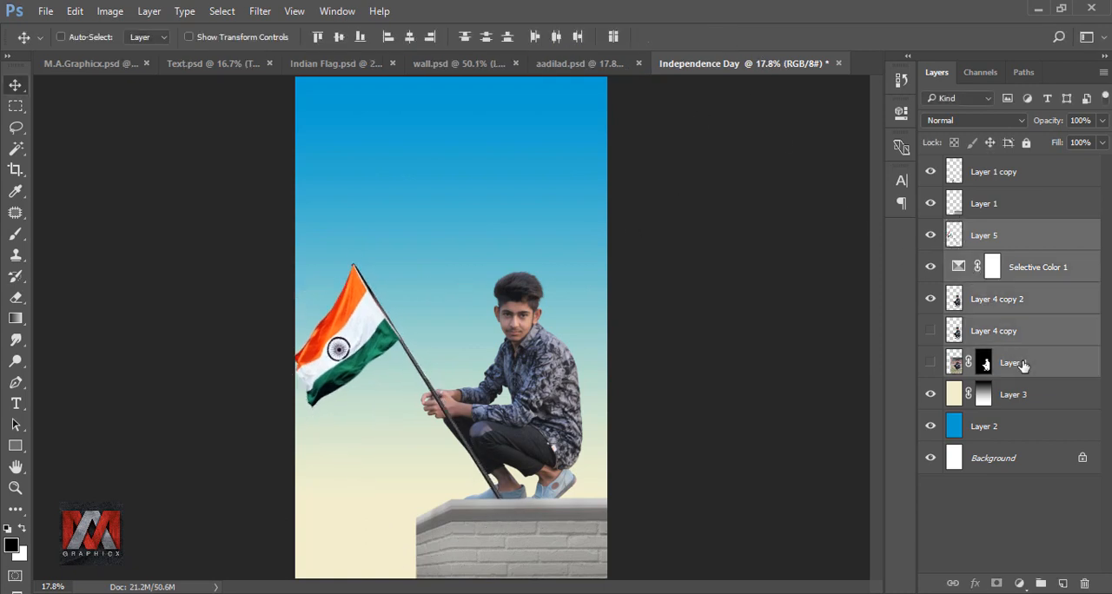
key(shift+Right)
key(shift+Right)
key(shift+Right)
key(shift+Right)
key(shift+Right)
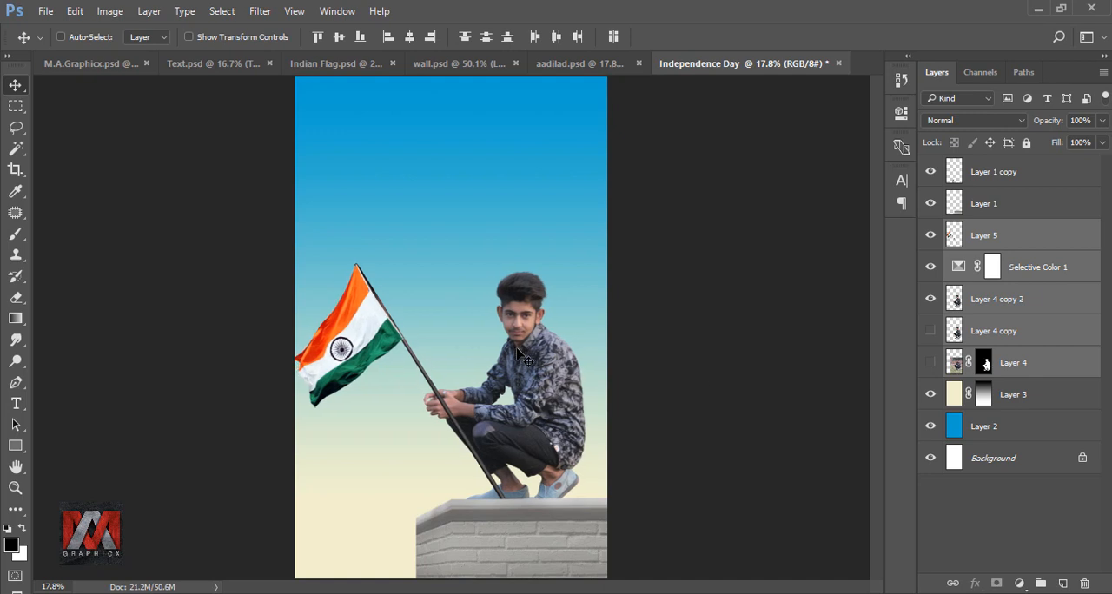
key(shift+Right)
key(shift+Right)
key(shift+Right)
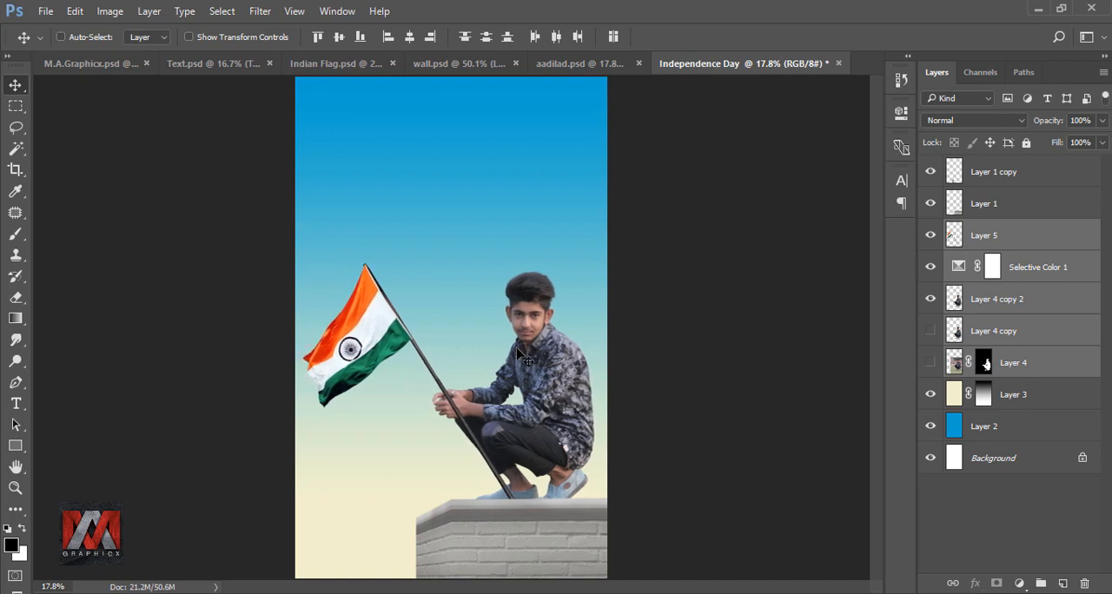
key(shift+Right)
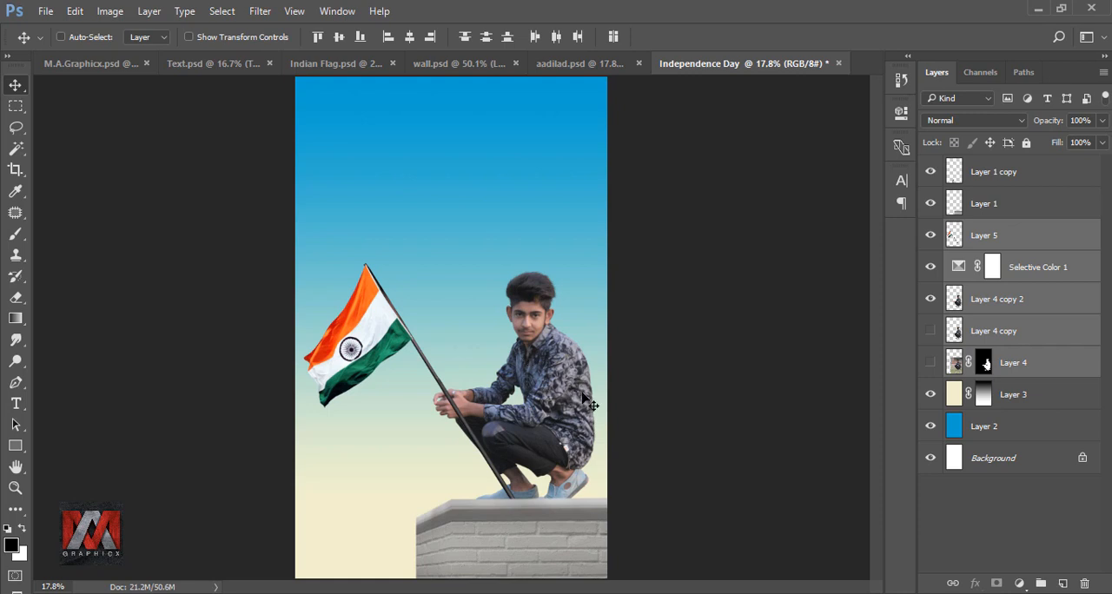
Step: Lower the opacity of the flag layer, Layer 5, to 29%
click(958, 240)
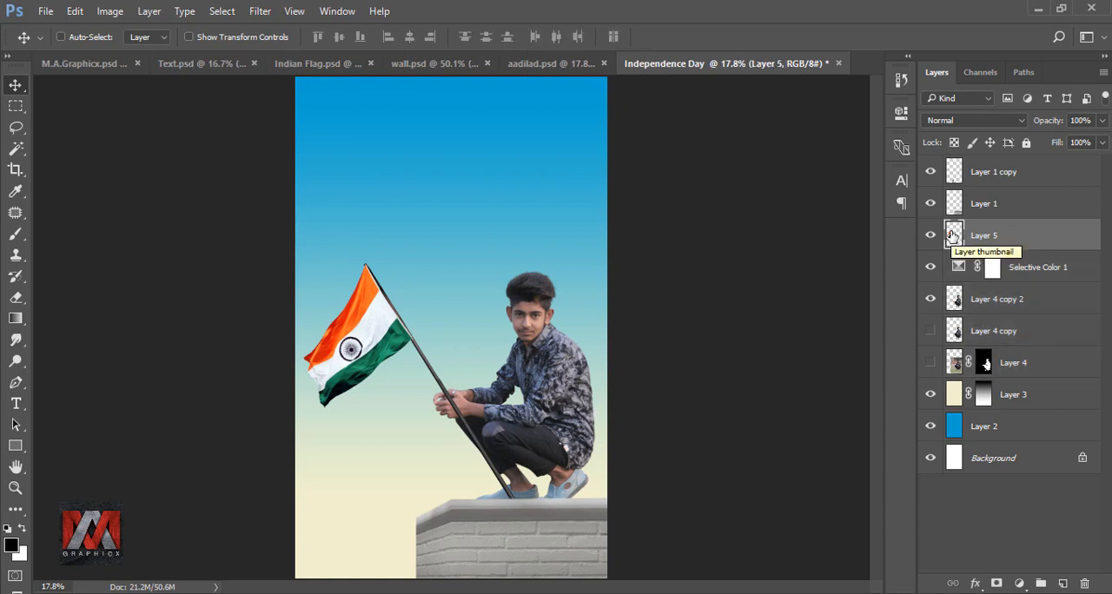
click(1102, 121)
drag(1101, 145, 1046, 145)
Step: Trace a closed Pen path around the part of the flagpole that crosses the front hand, following the hand's edges
scroll(451, 403, up, 12)
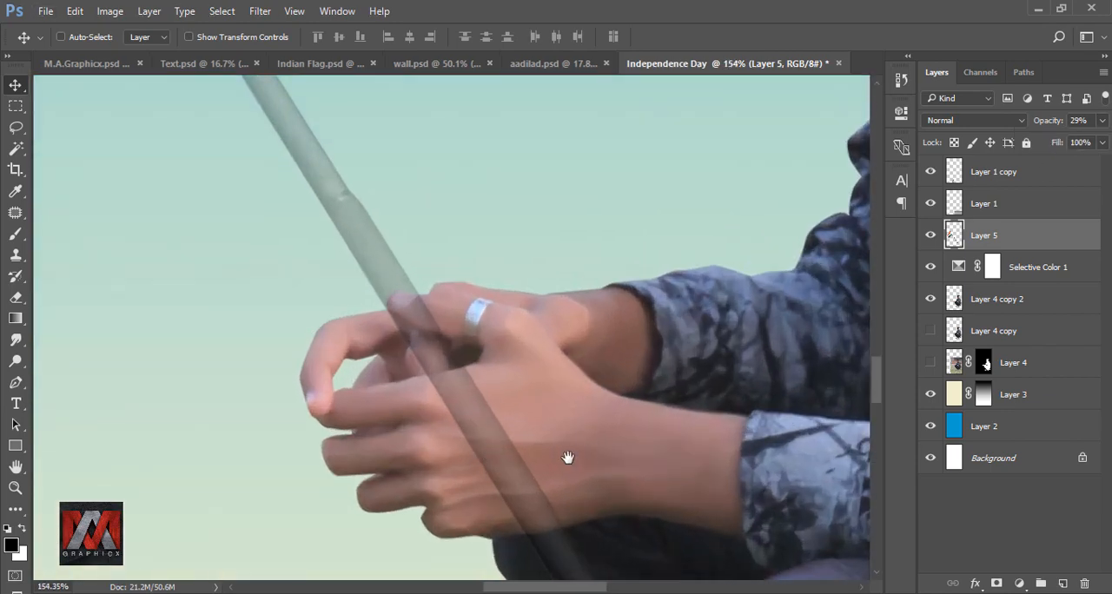
drag(569, 457, 549, 318)
click(16, 383)
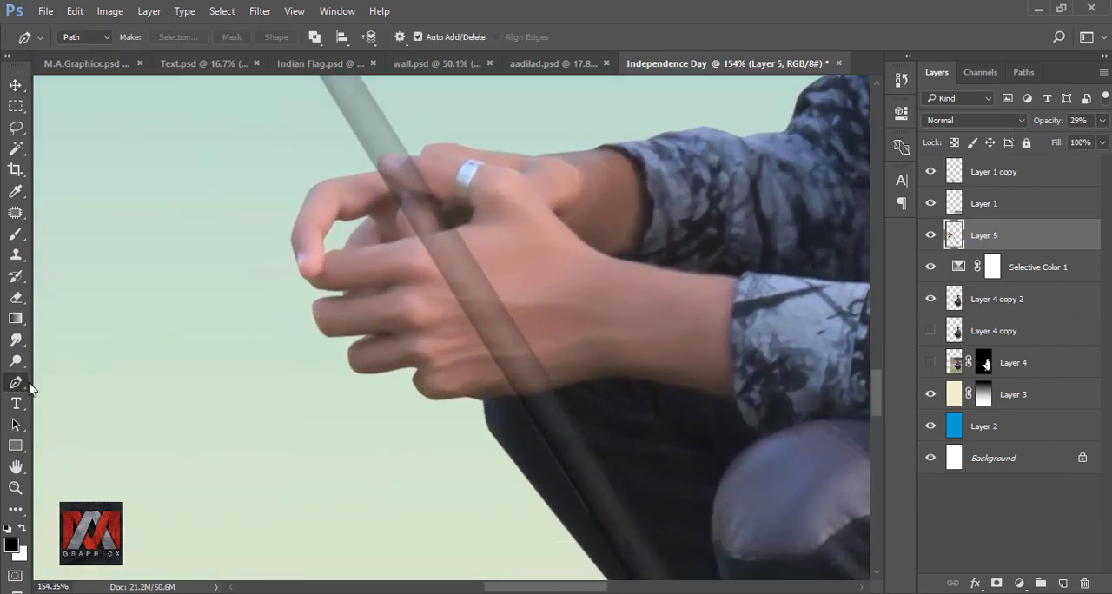
scroll(466, 231, up, 6)
click(486, 237)
drag(345, 268, 326, 273)
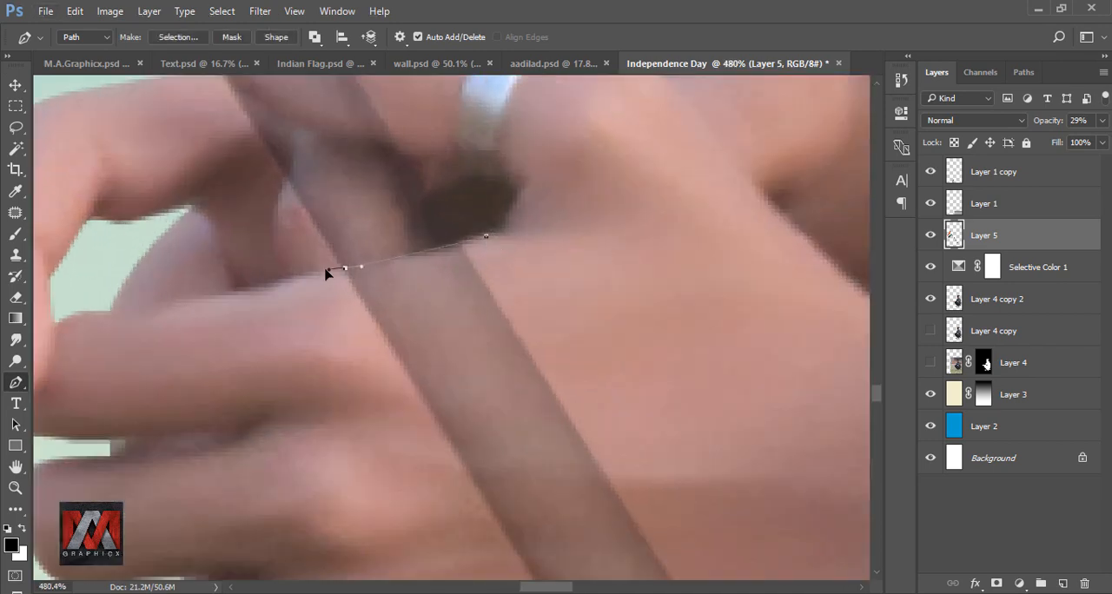
scroll(317, 358, down, 5)
scroll(452, 510, up, 6)
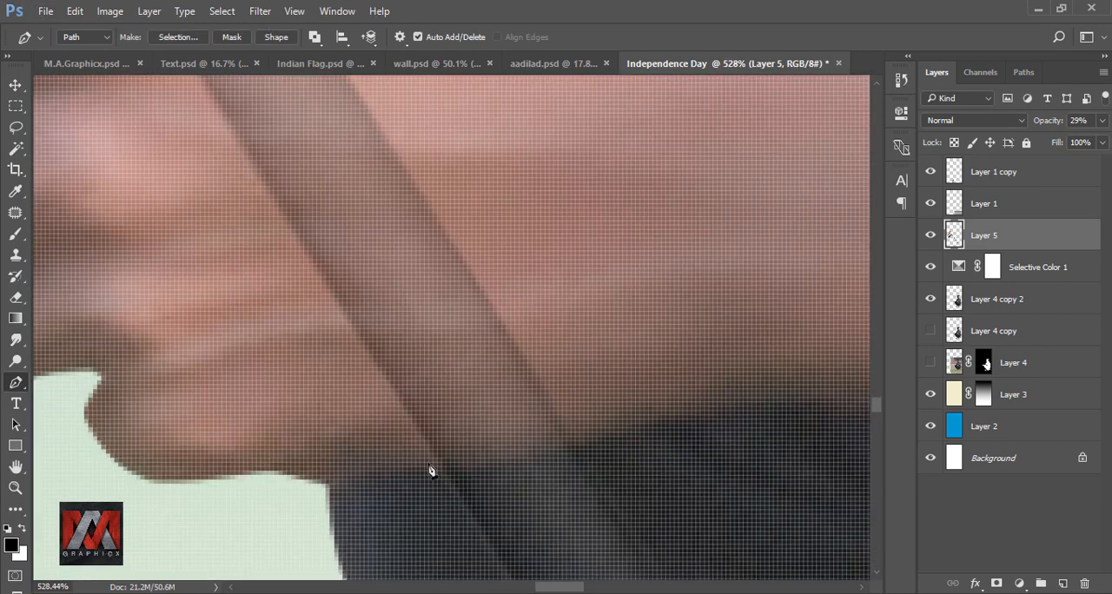
scroll(437, 474, down, 4)
drag(437, 471, 459, 467)
drag(528, 456, 551, 445)
click(583, 436)
scroll(579, 425, down, 3)
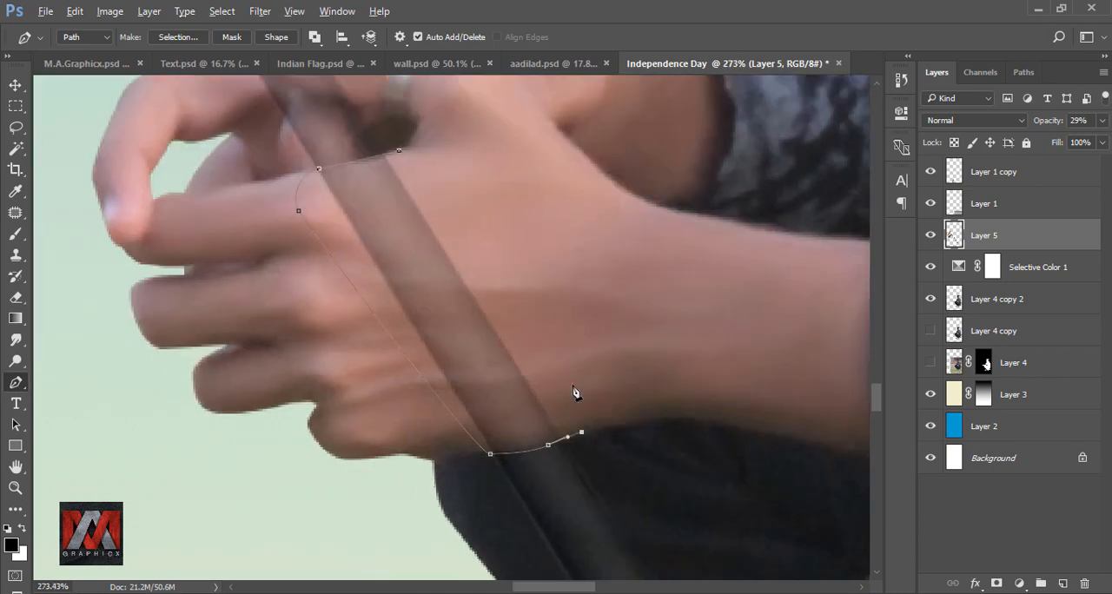
drag(575, 342, 568, 337)
drag(450, 196, 413, 165)
Step: Convert the path to a selection, delete the pole section covering the front hand, and deselect
right_click(404, 195)
click(459, 275)
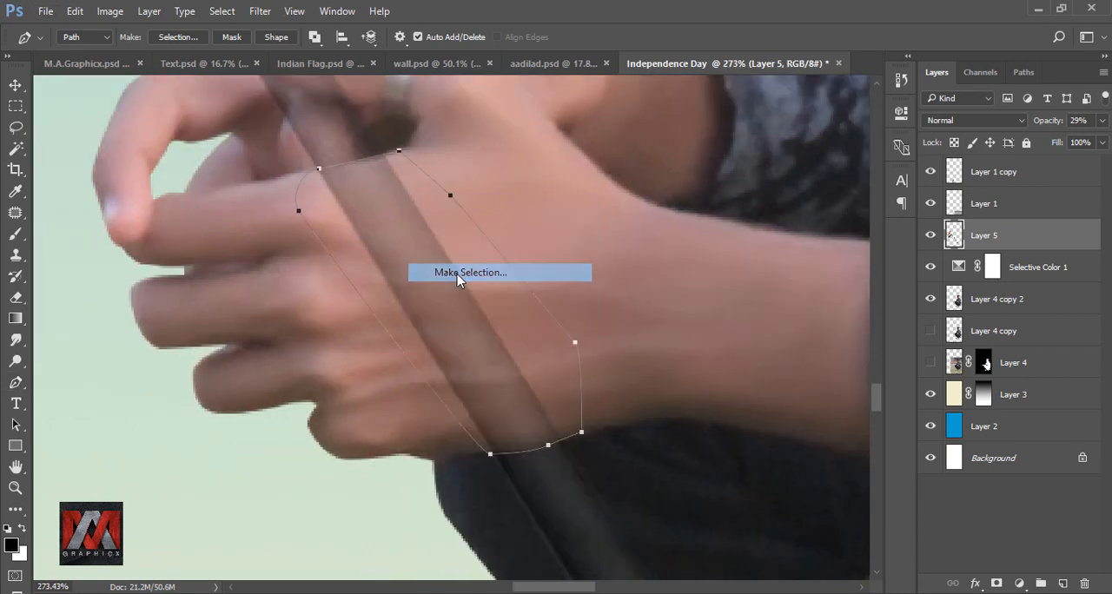
key(Return)
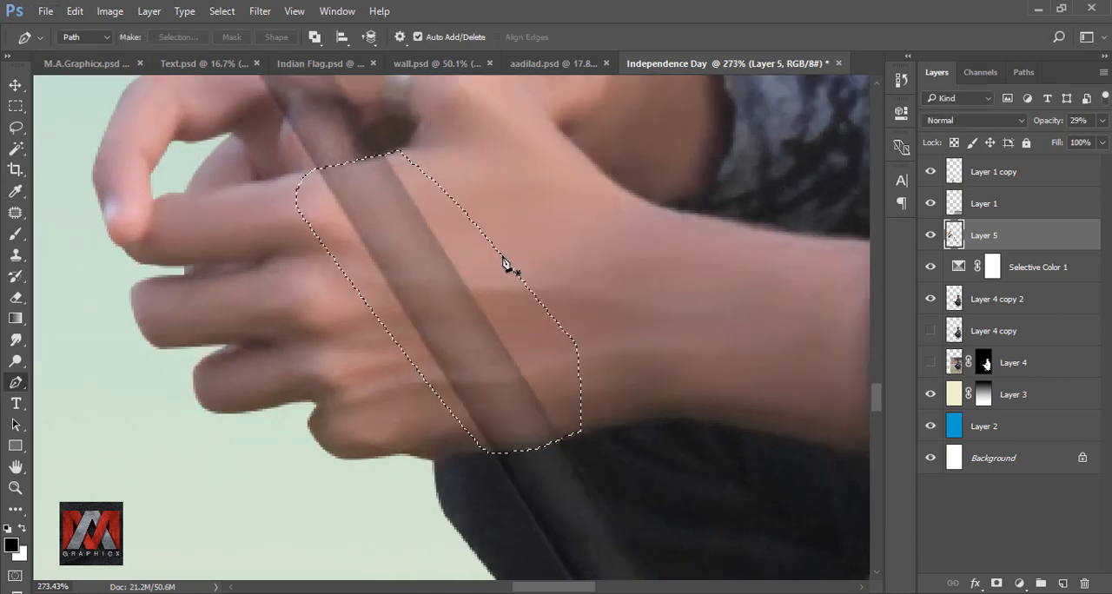
key(Delete)
key(ctrl+d)
key(ctrl+minus)
key(ctrl+minus)
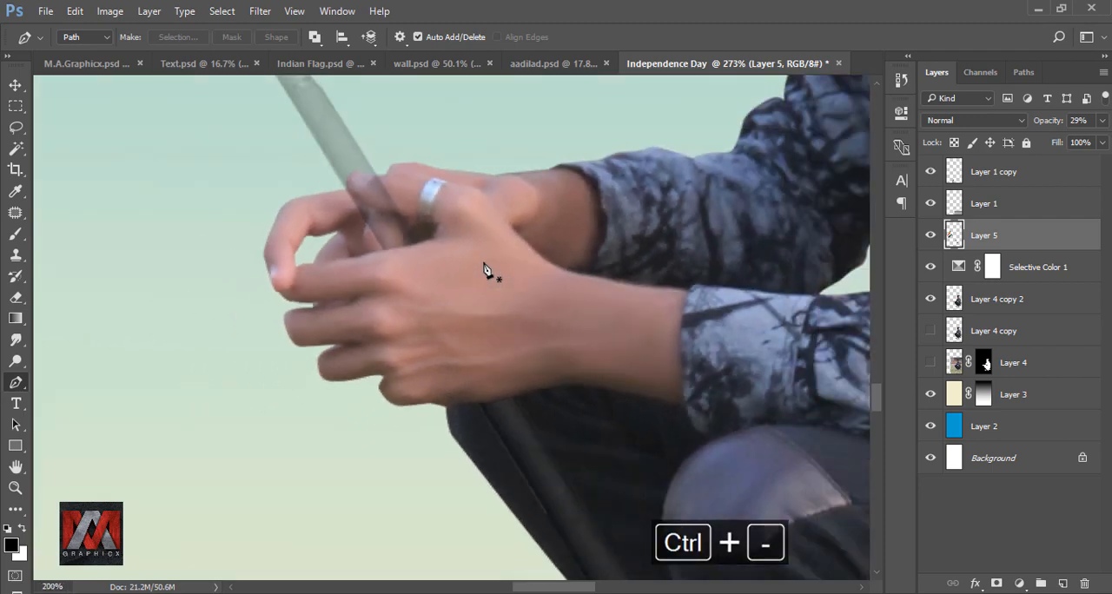
Step: Restore the flag layer's opacity to 100%
key(ctrl+0)
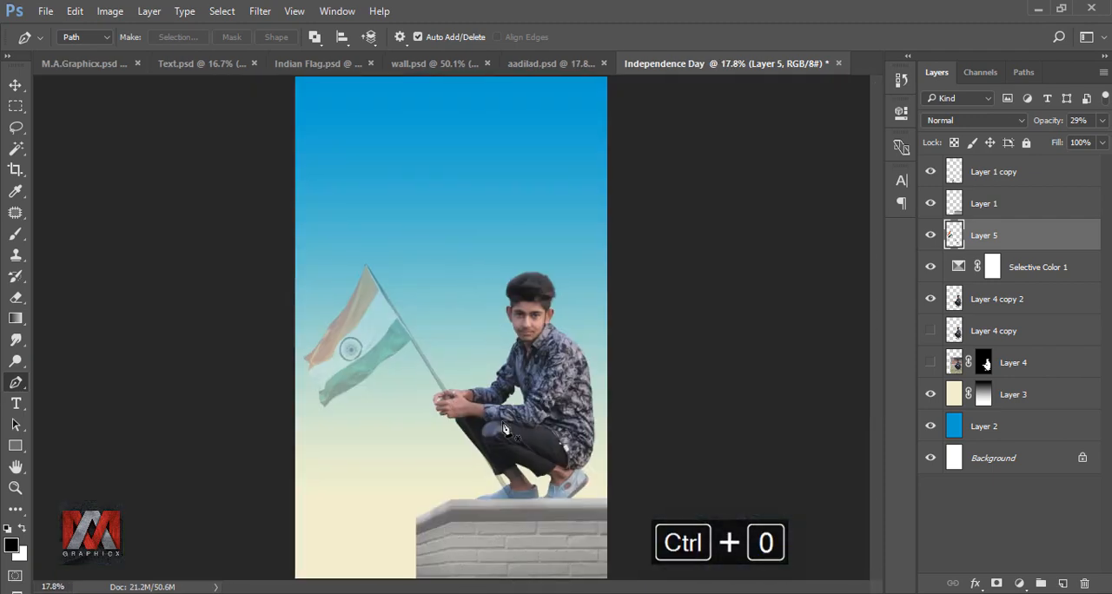
click(1102, 120)
drag(1057, 142, 1110, 144)
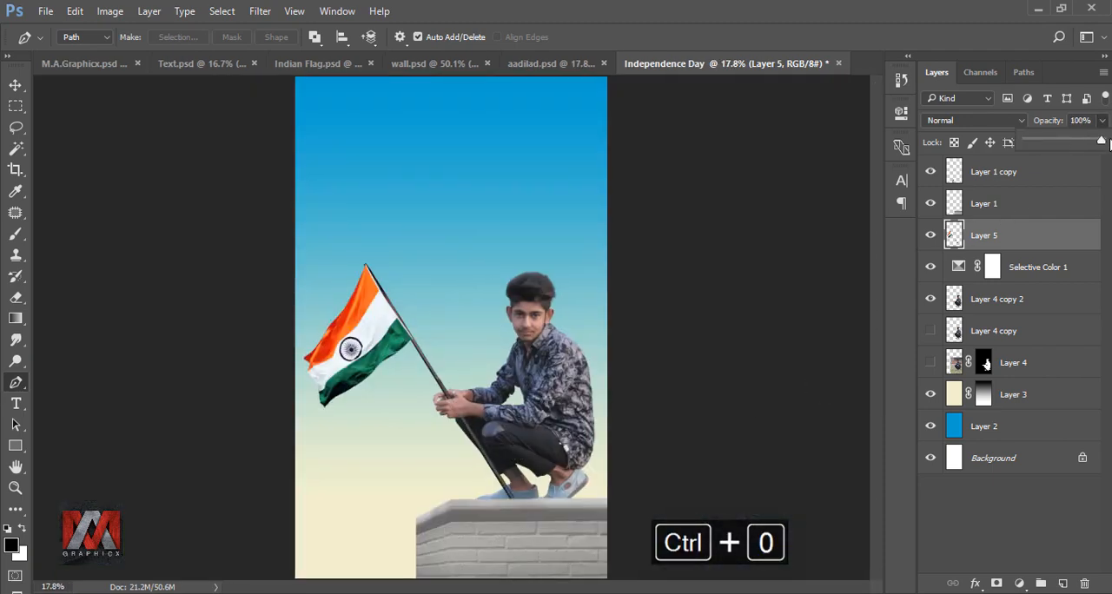
click(955, 235)
Step: Add an Inner Shadow to the man's layer, Layer 4 copy 2, with Normal blend mode and white colour ffffff
click(956, 298)
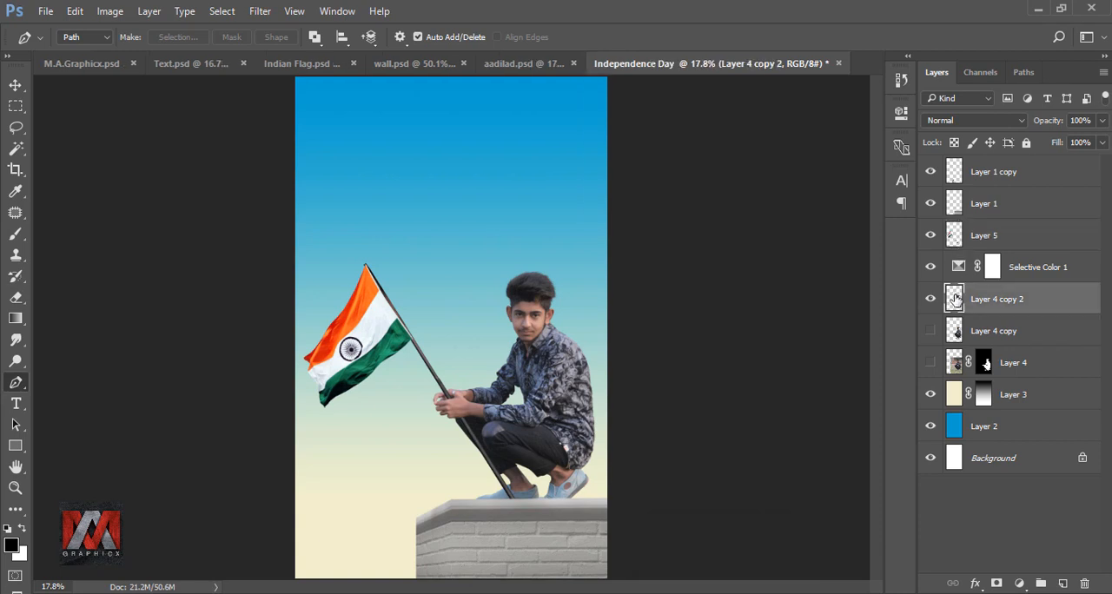
click(975, 584)
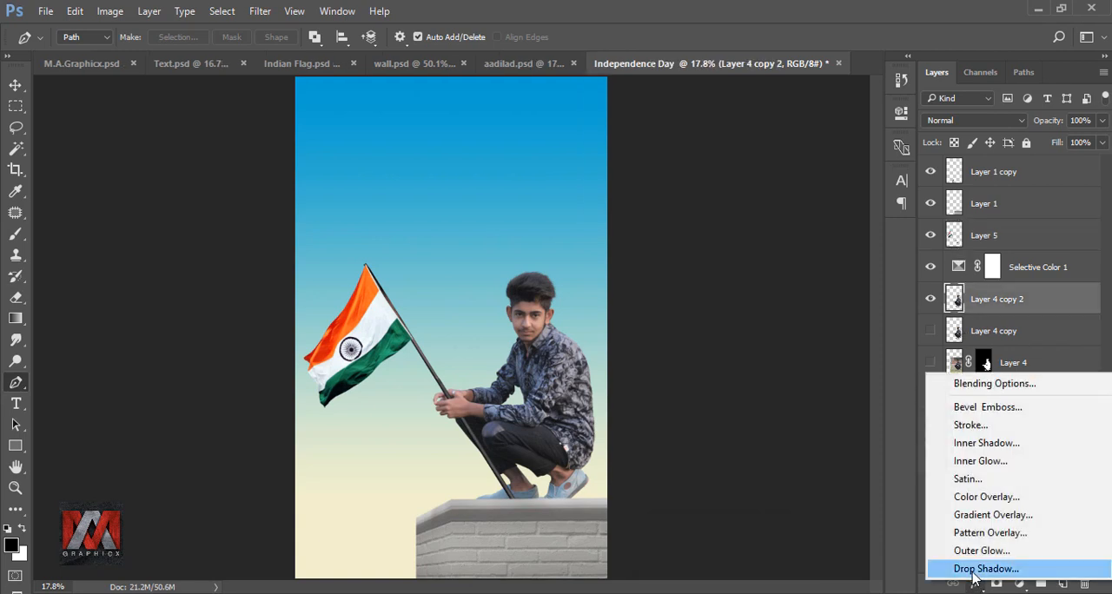
click(1020, 442)
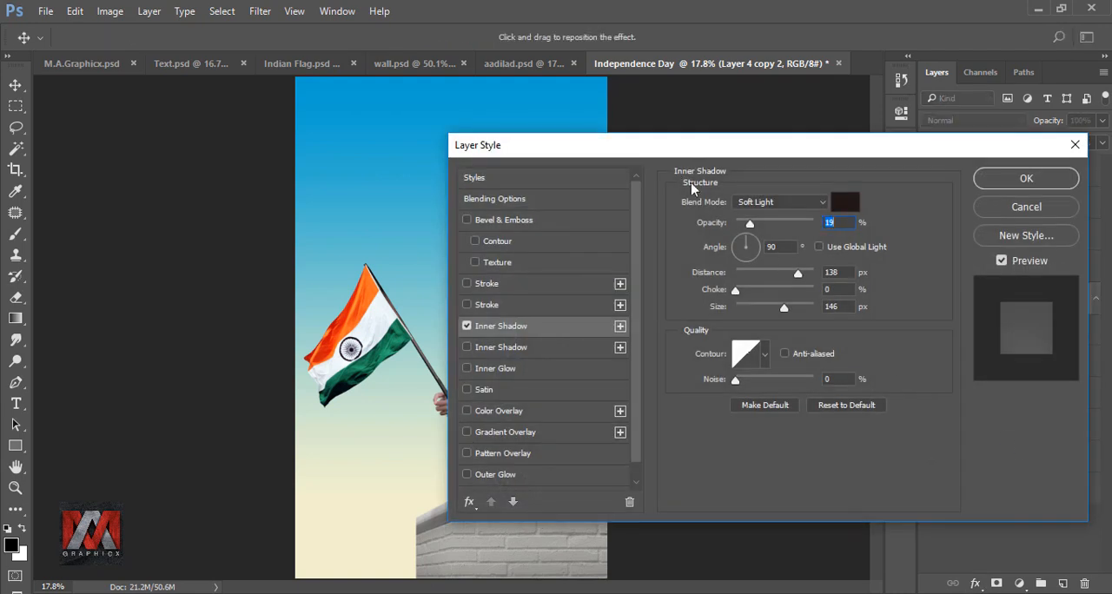
drag(643, 152, 761, 138)
click(886, 192)
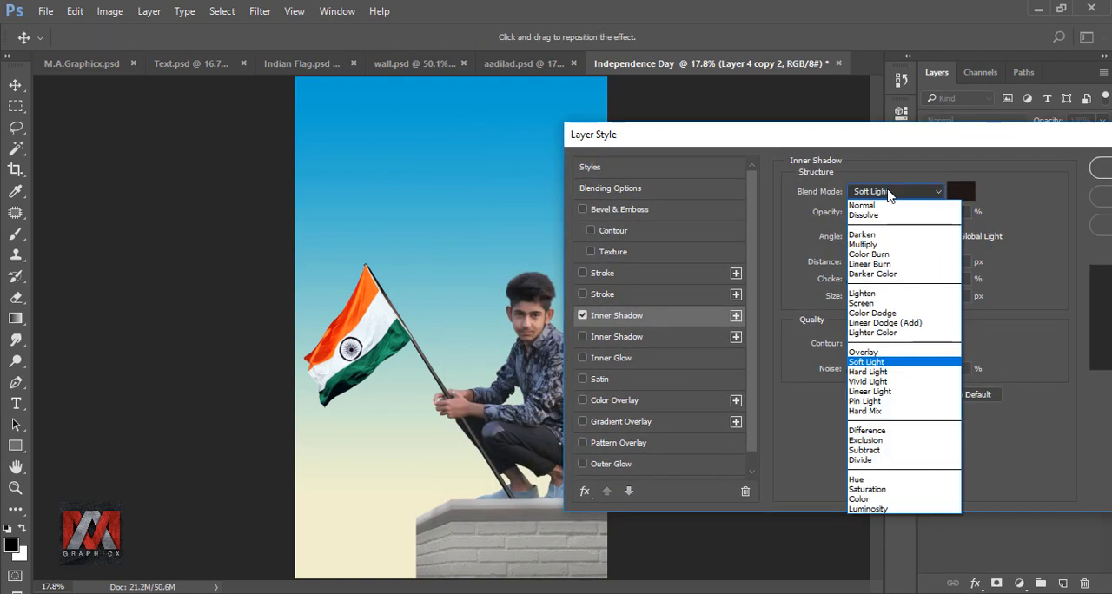
click(887, 208)
click(963, 193)
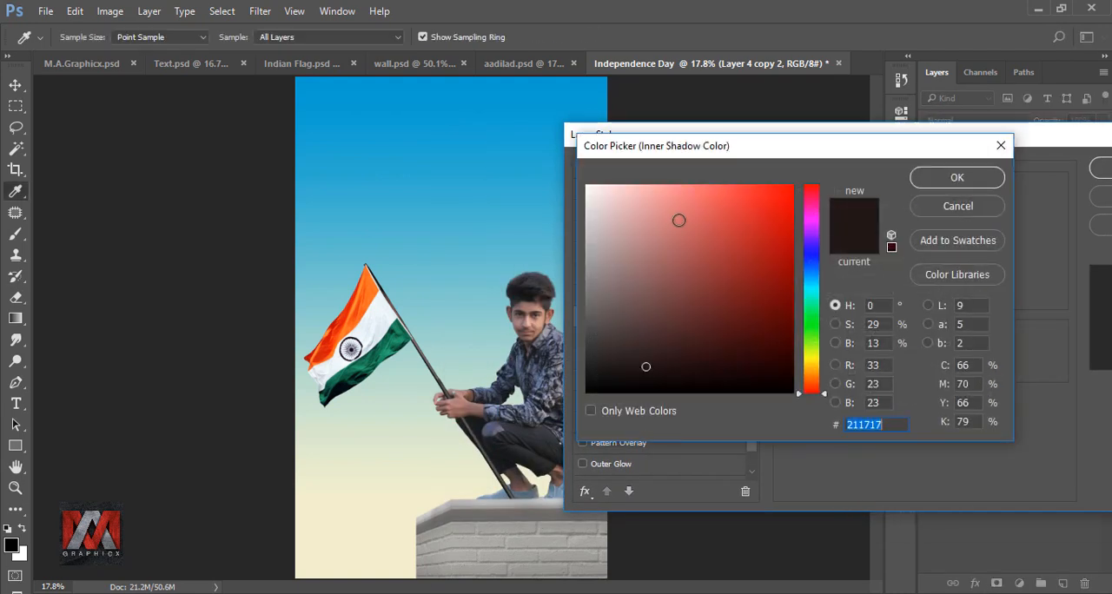
text(ffffff)
click(954, 177)
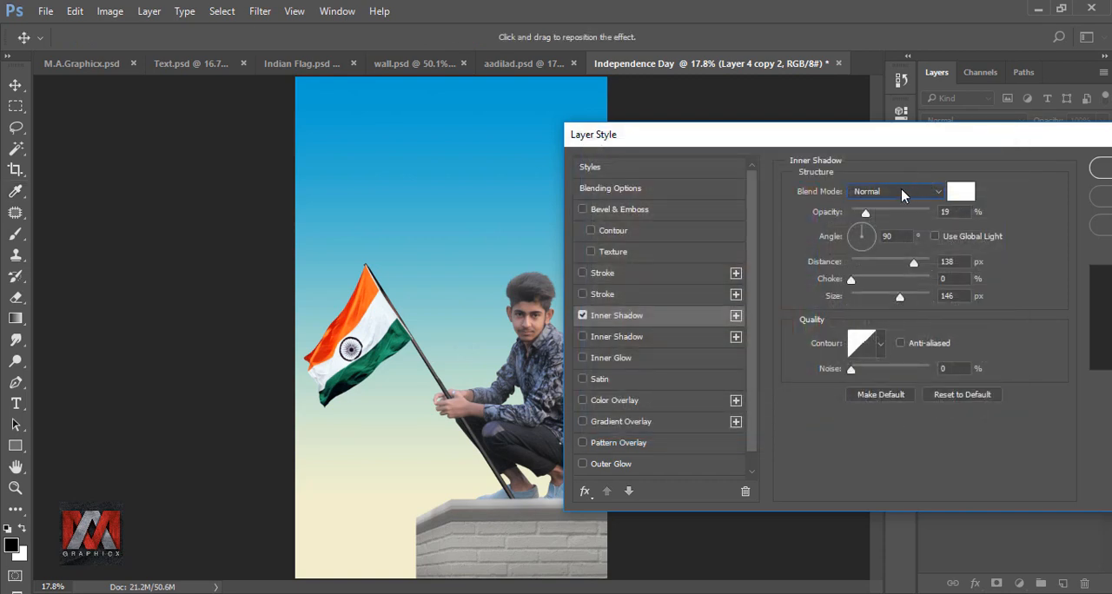
Step: Set the man's inner shadow to 32% opacity, 180° angle, 10 px distance and 46 px size, and apply the style
text(32)
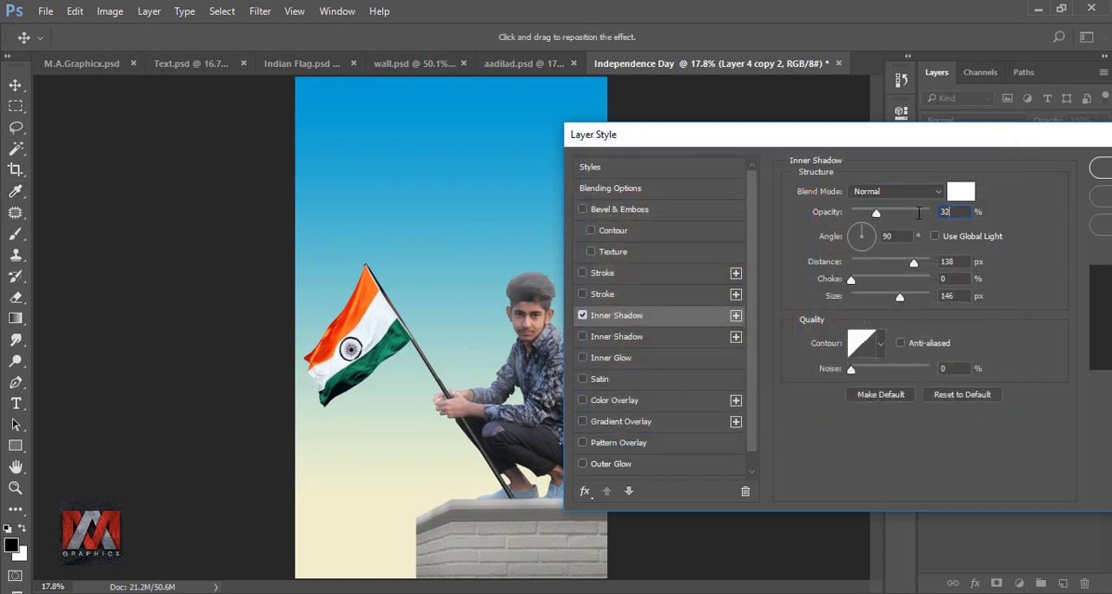
text(180)
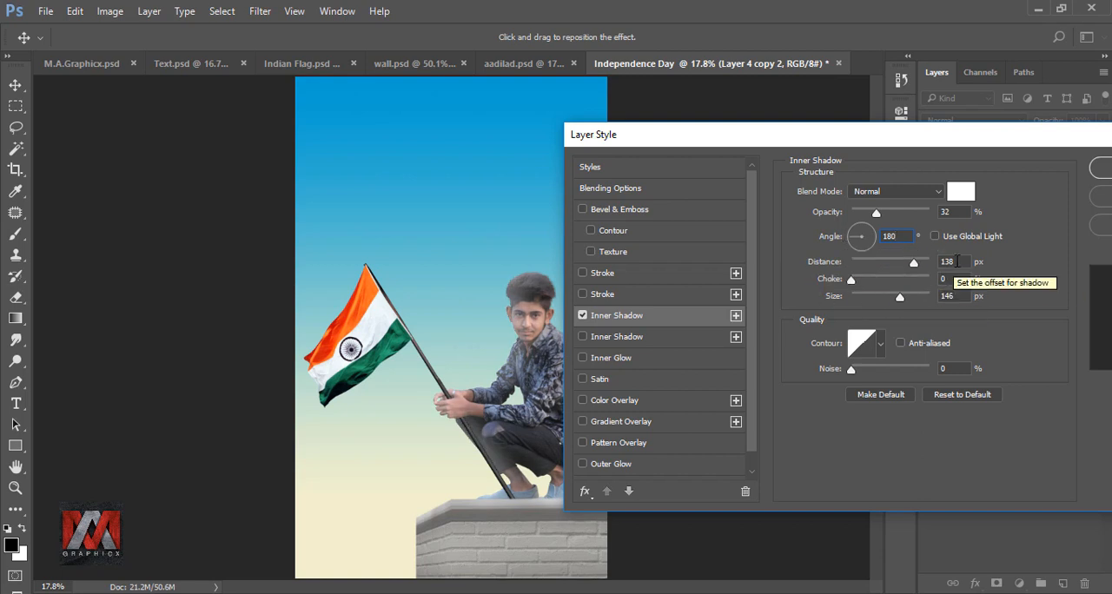
drag(956, 260, 930, 260)
text(10)
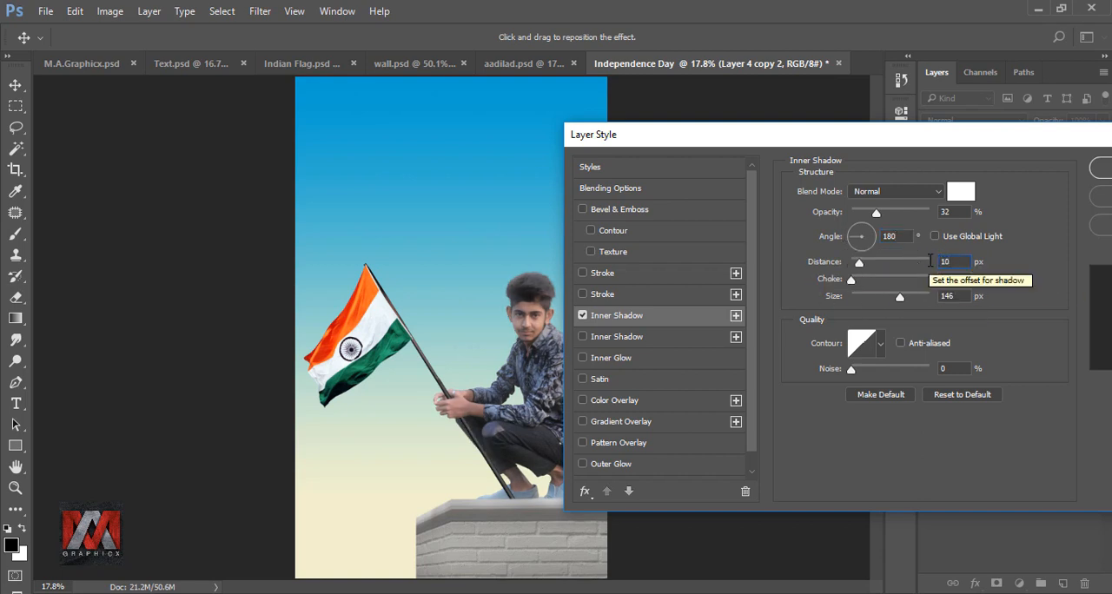
key(Tab)
key(Tab)
text(46)
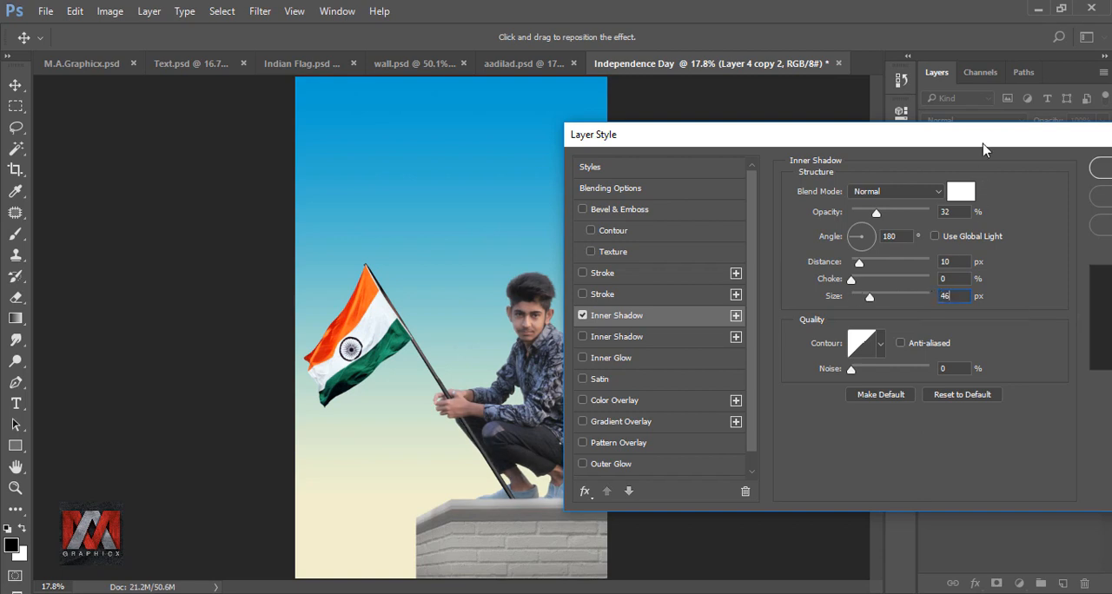
drag(987, 146, 696, 146)
key(p)
click(852, 169)
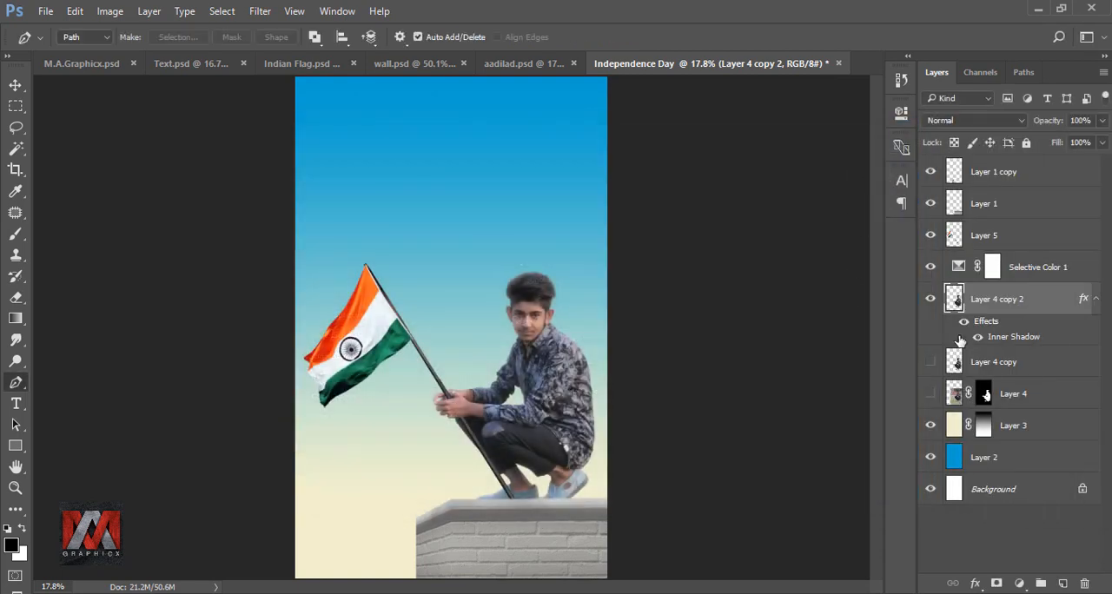
click(964, 323)
click(964, 323)
Step: Stamp all visible layers into a new top layer, apply Viveza 2 with brightness 6%, contrast 7% and saturation 8%, and compare before and after
click(954, 171)
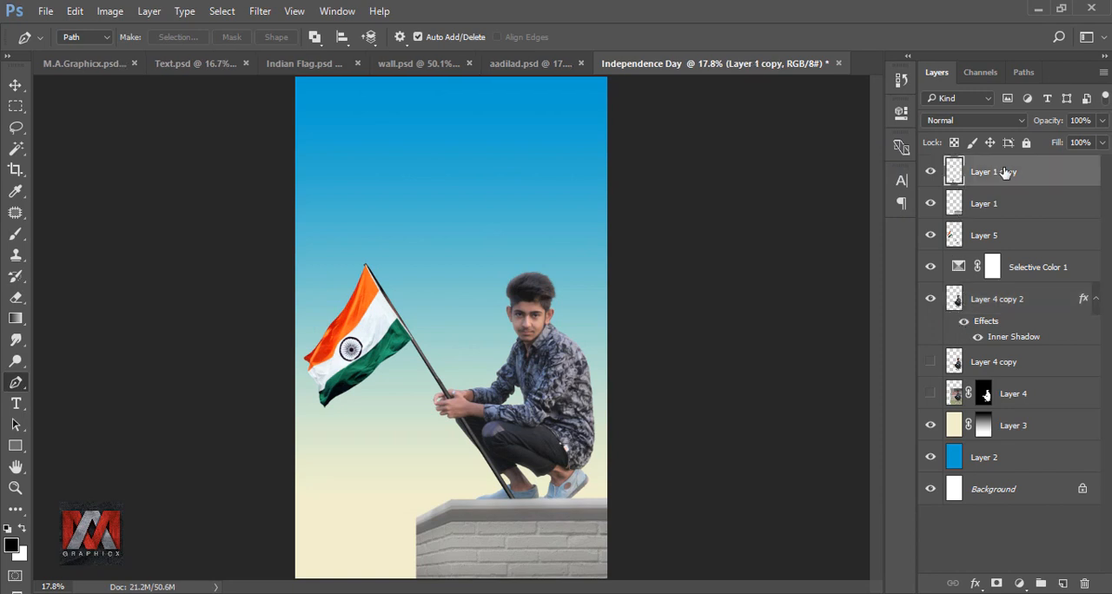
key(ctrl+shift+alt+e)
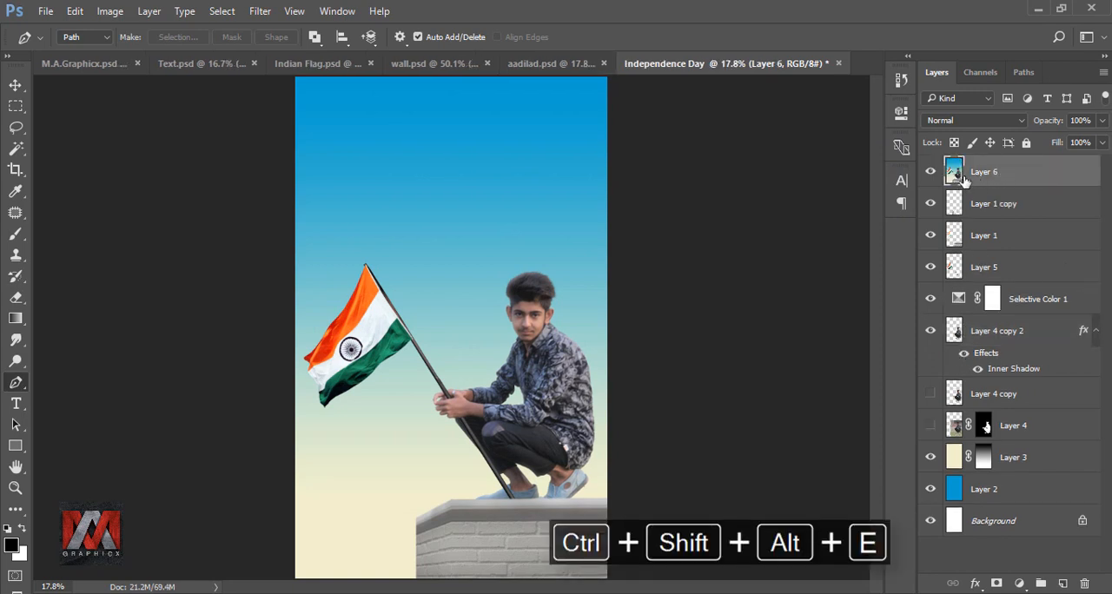
click(249, 13)
mouse_move(363, 357)
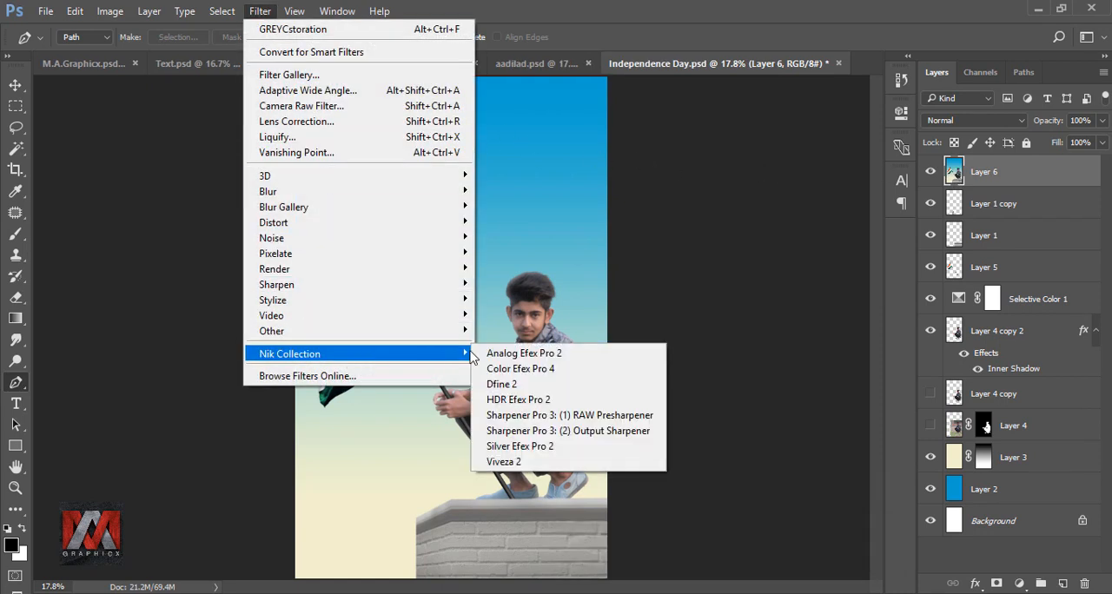
click(607, 462)
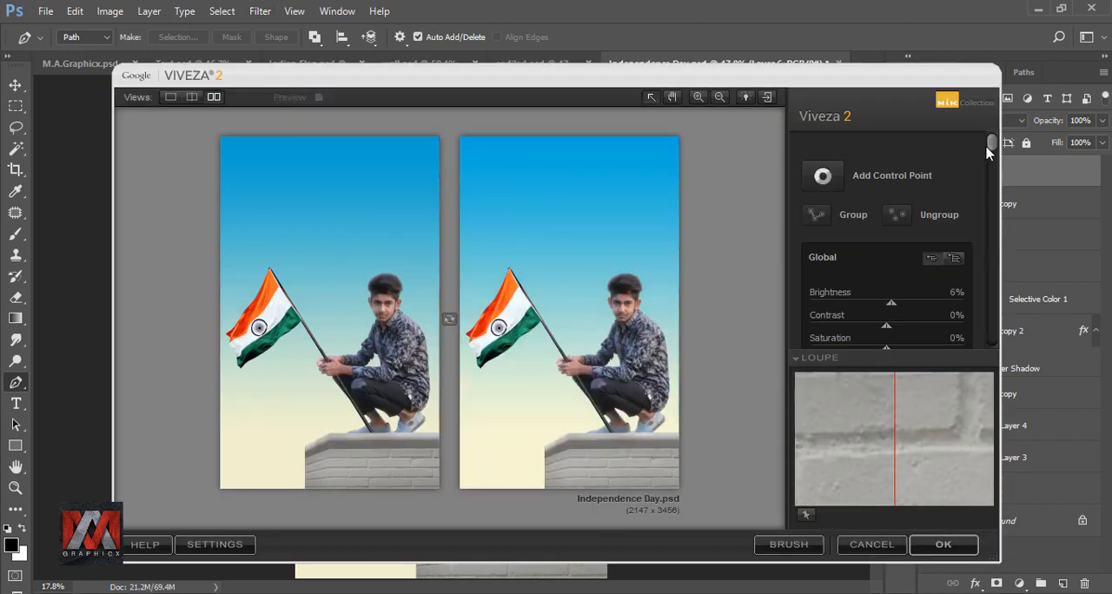
scroll(991, 148, down, 3)
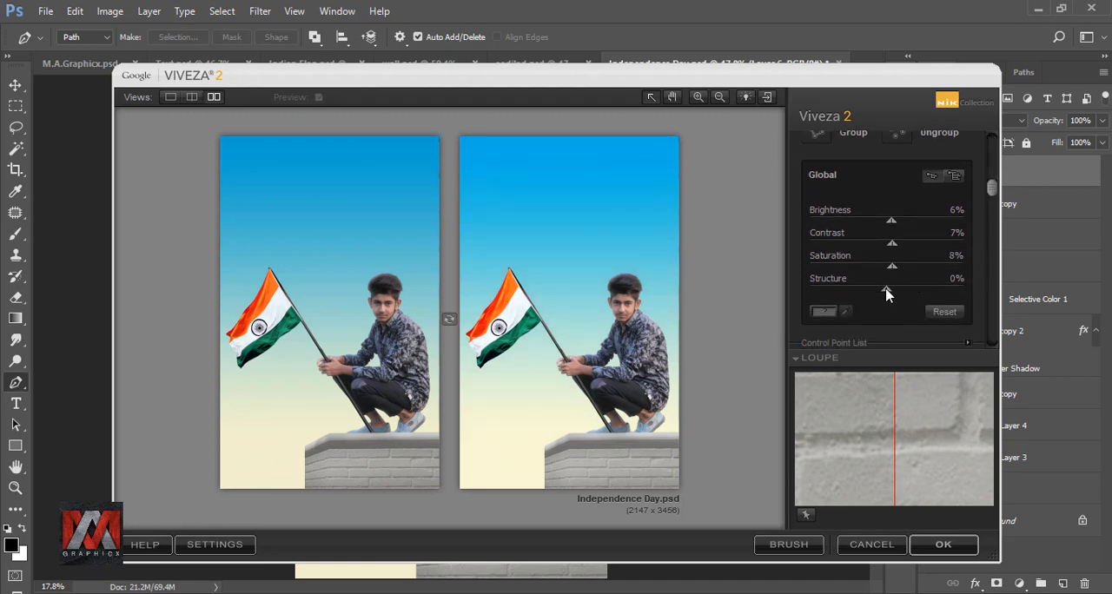
click(944, 544)
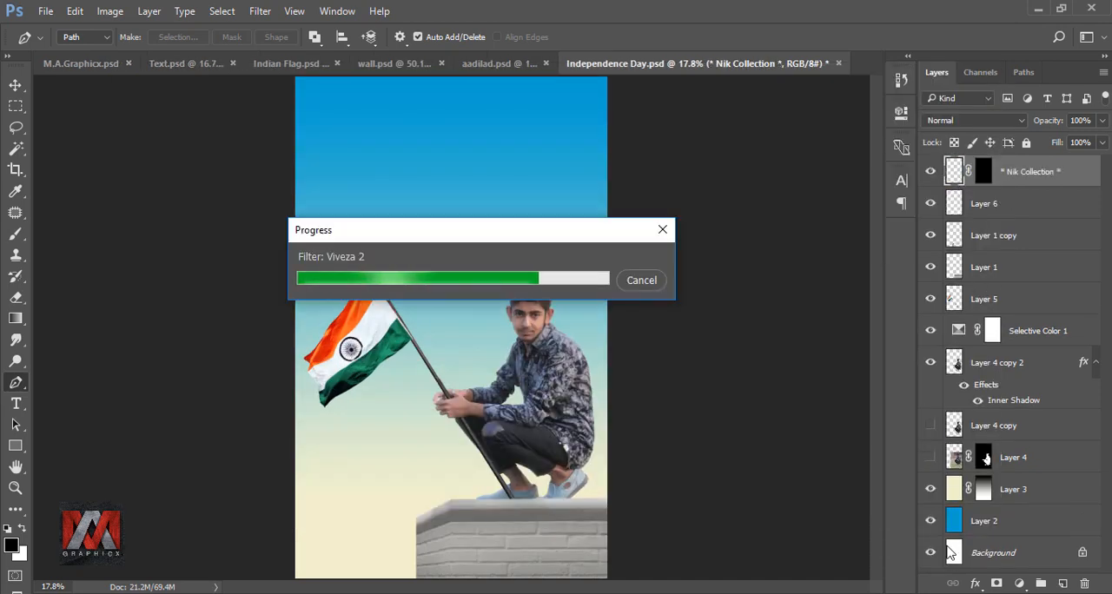
click(930, 173)
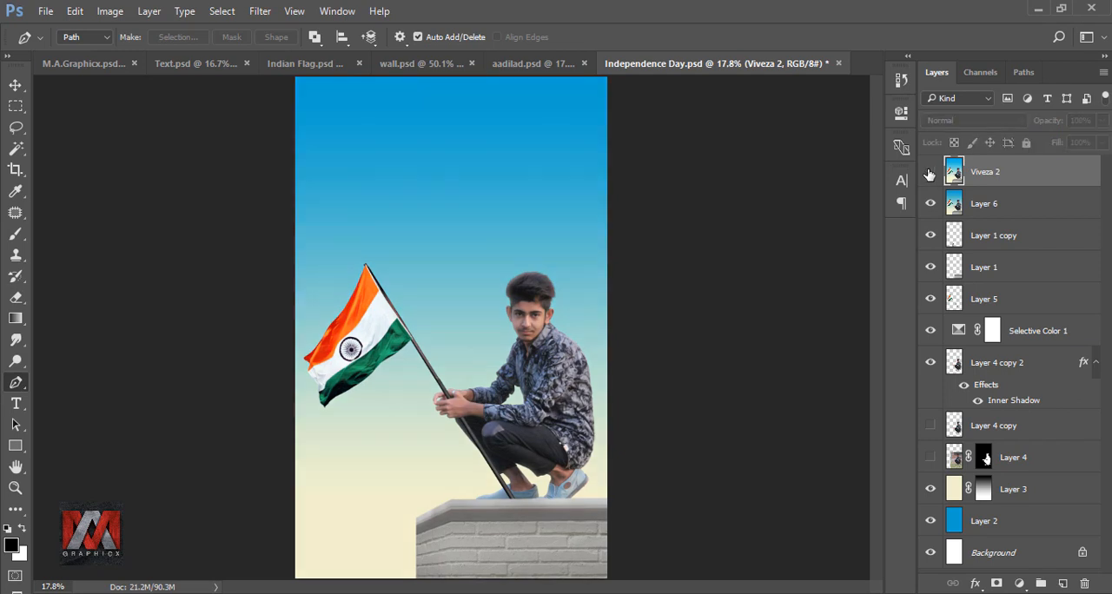
click(930, 174)
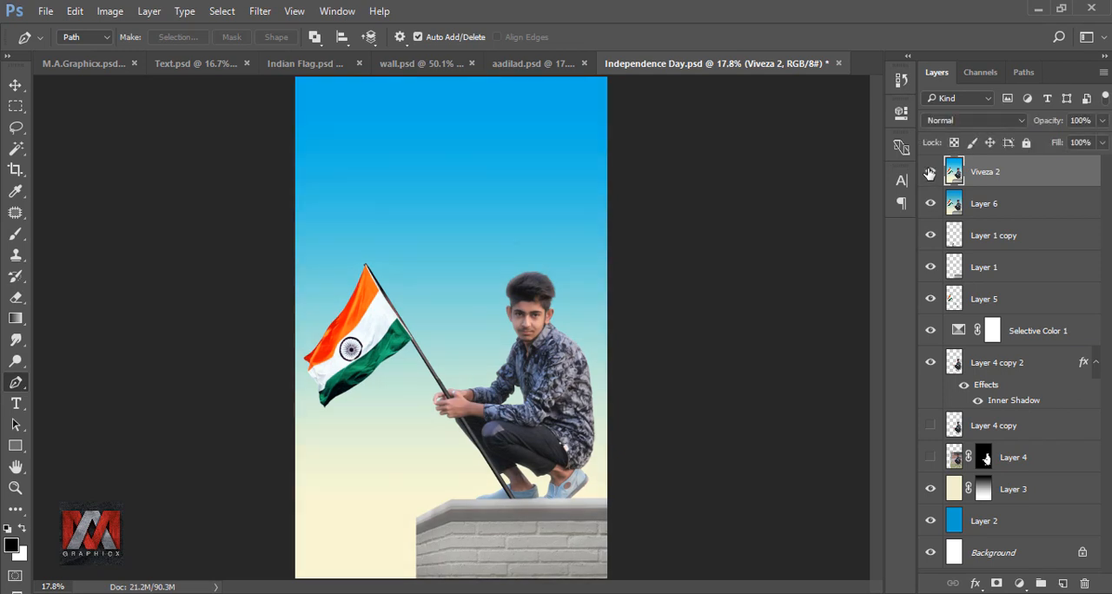
Step: Copy the Text group from Text.psd into the Independence Day poster, centre it horizontally on the canvas, and deselect
click(223, 63)
click(15, 85)
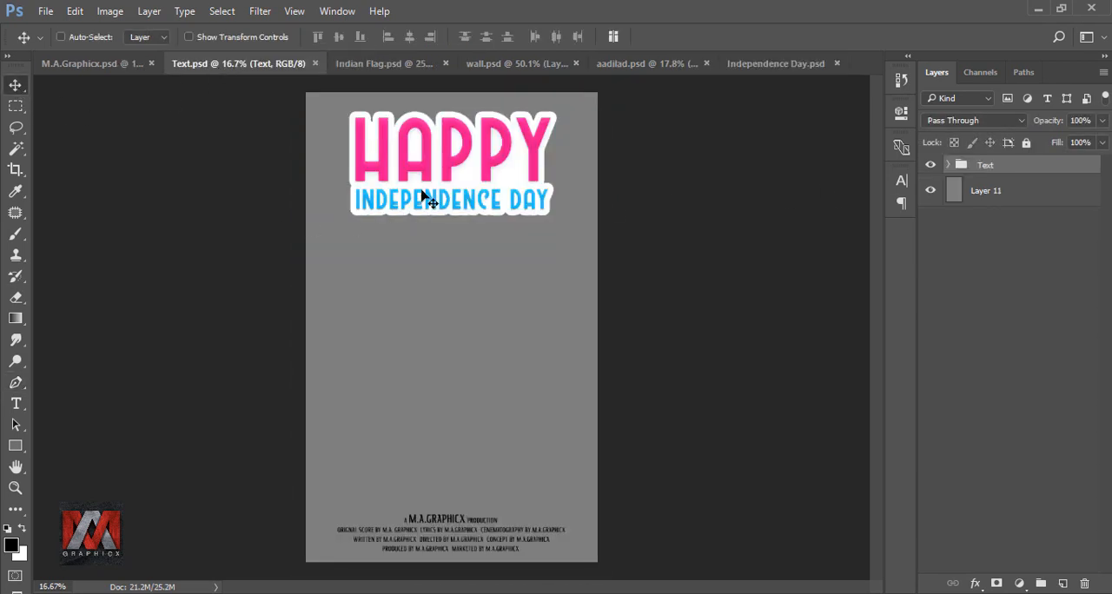
drag(427, 198, 441, 170)
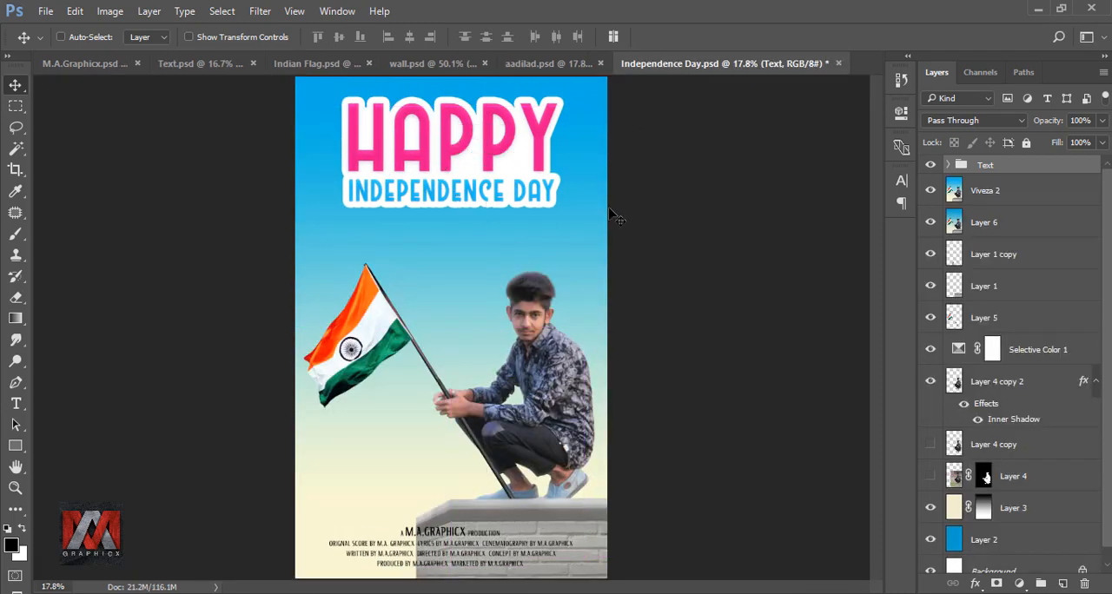
key(ctrl+a)
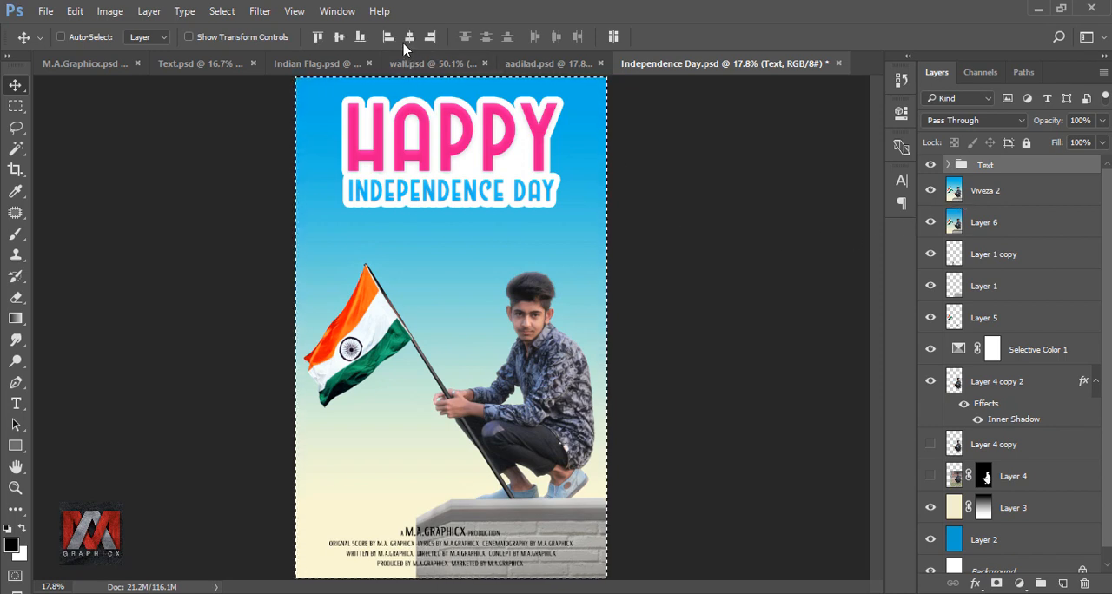
key(ctrl+d)
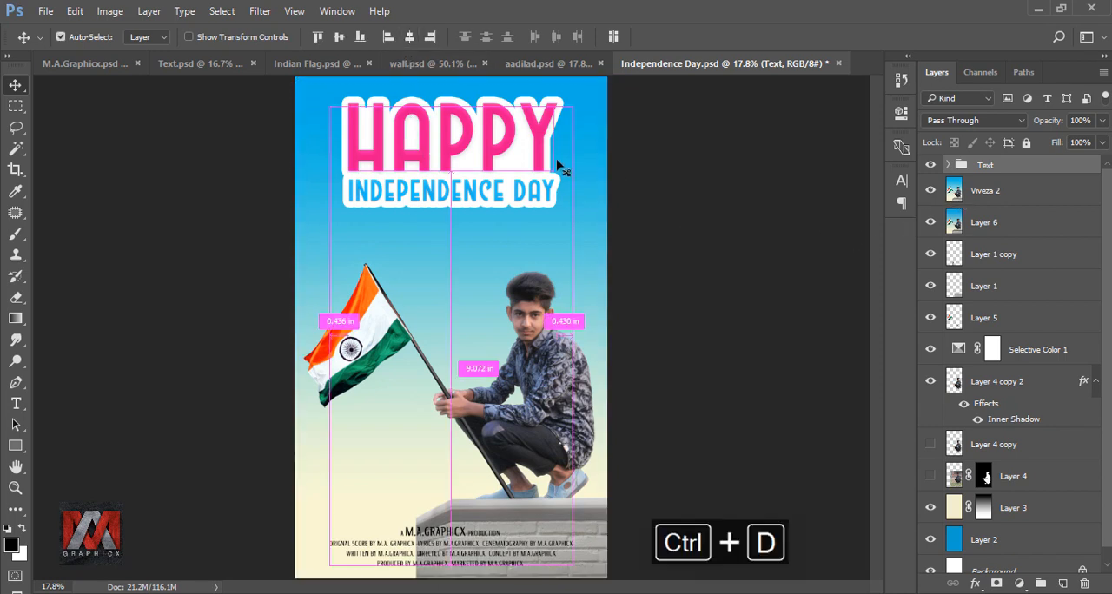